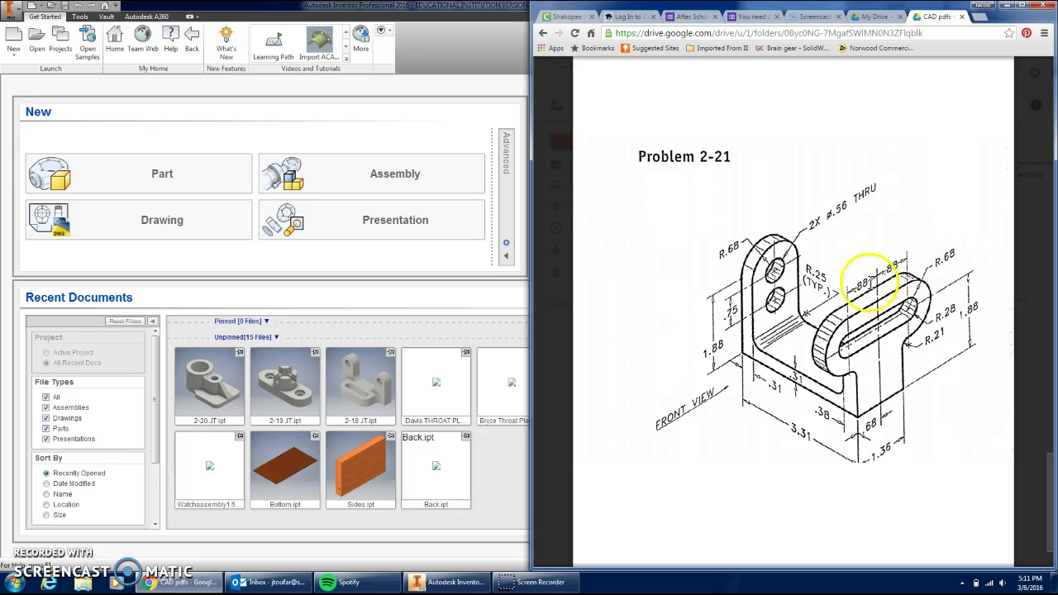
Step: Create a new part and start a 2D sketch on the front (XY) plane
click(328, 302)
click(170, 171)
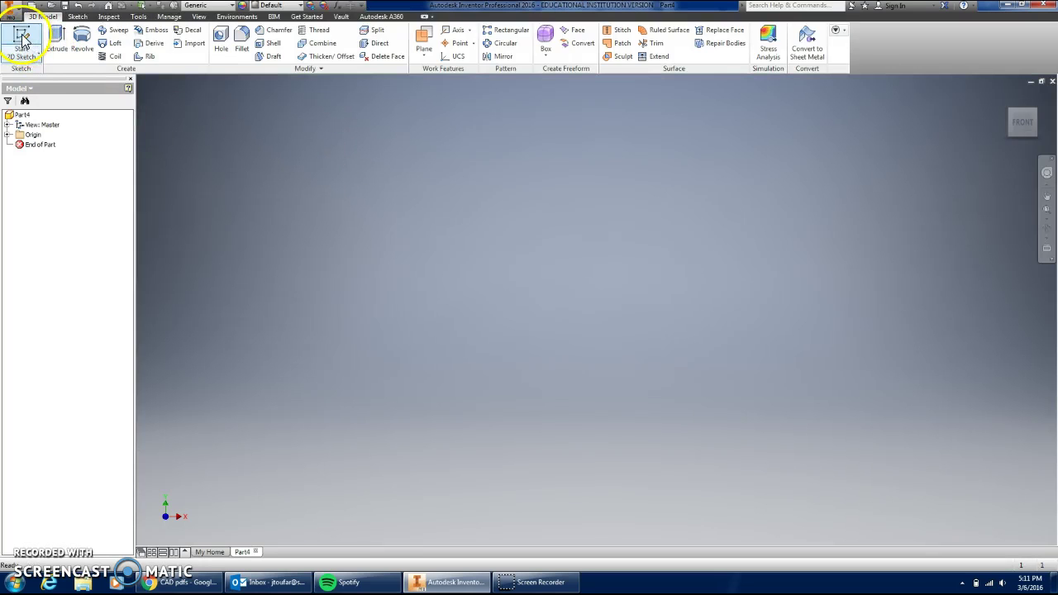
click(23, 41)
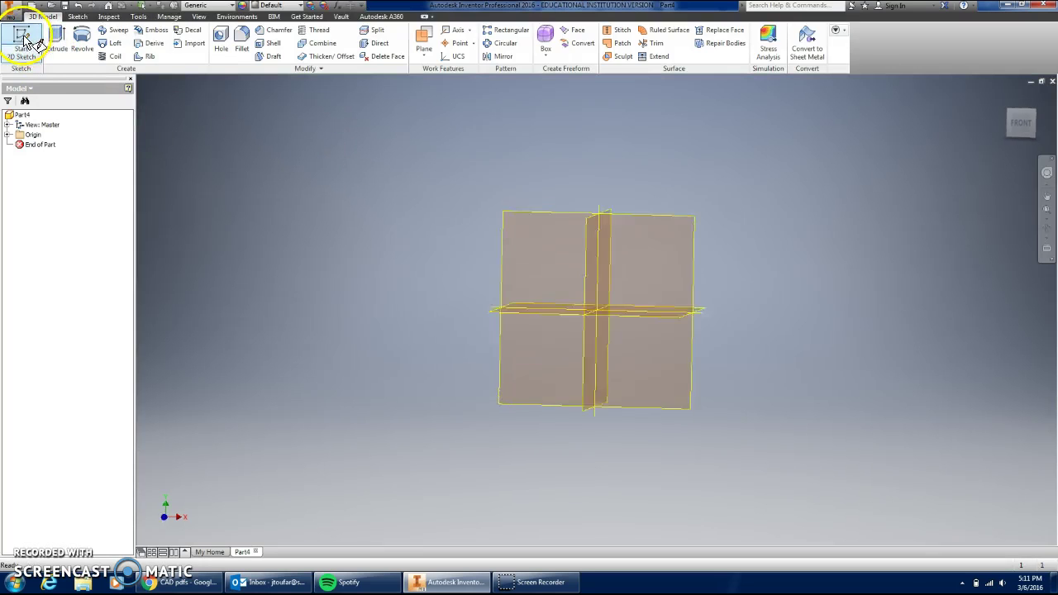
click(519, 171)
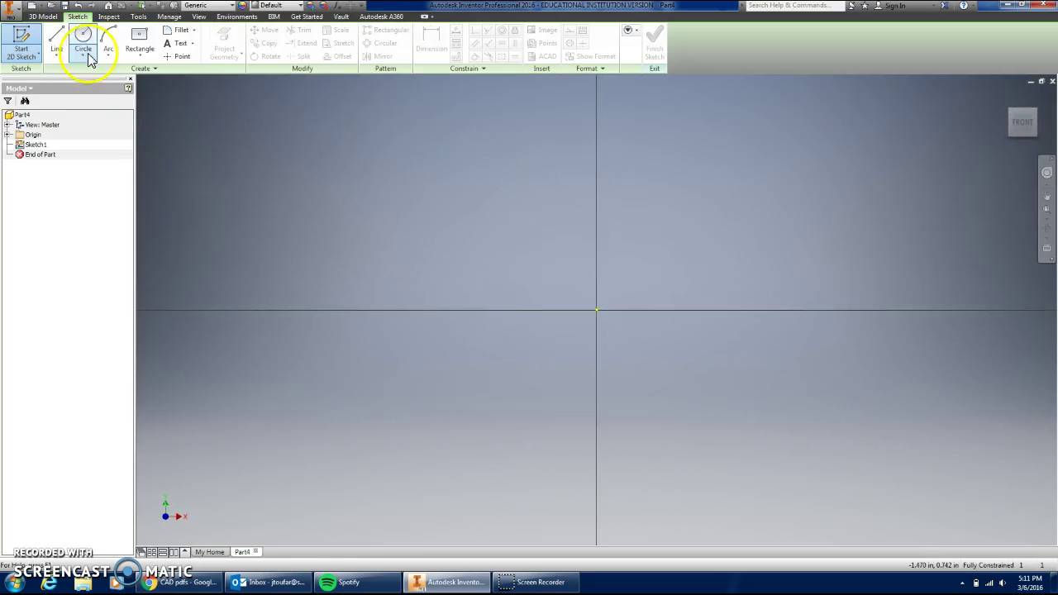
Step: Draw a two-point rectangle from the origin, 3.31 in wide and 1.88+.68 in high
click(144, 54)
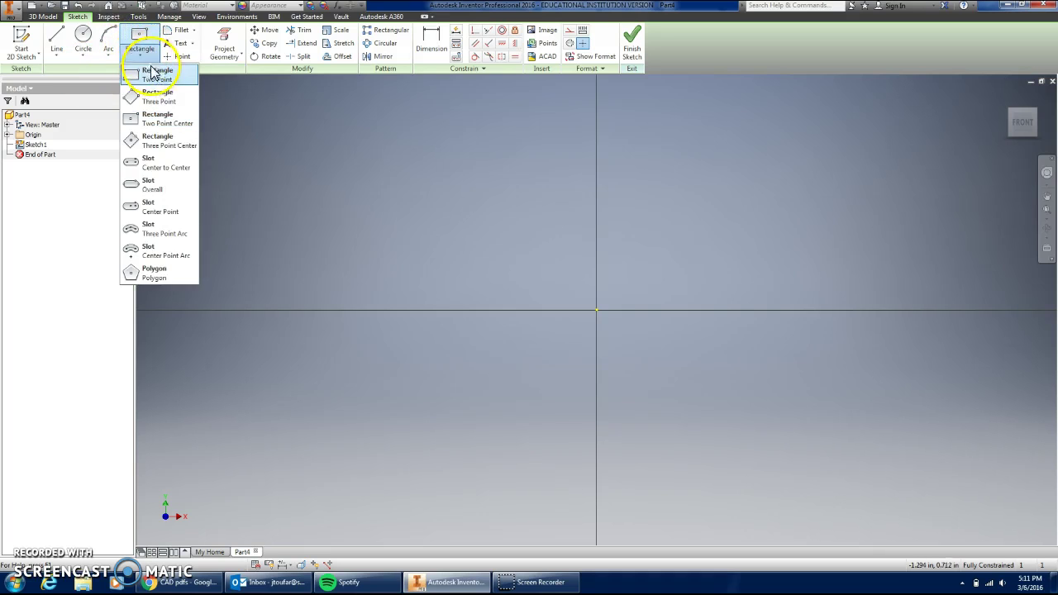
click(155, 84)
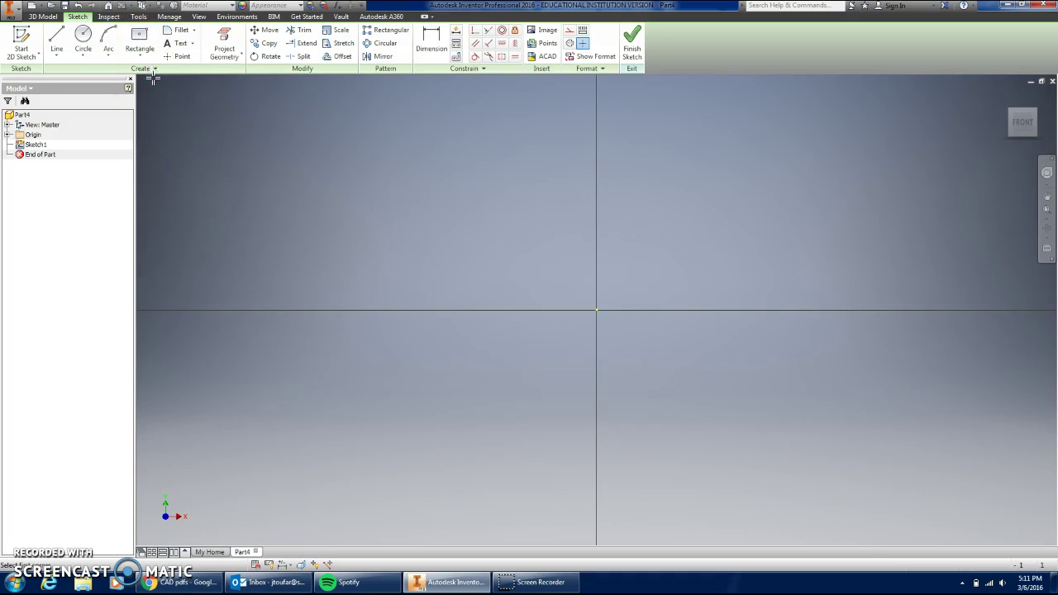
click(595, 310)
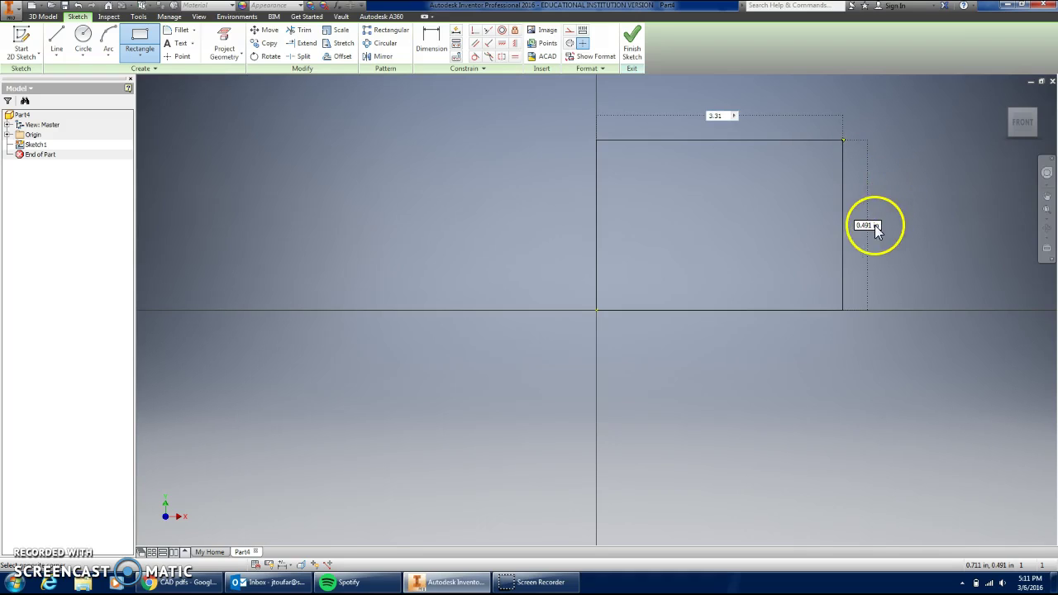
key(Tab)
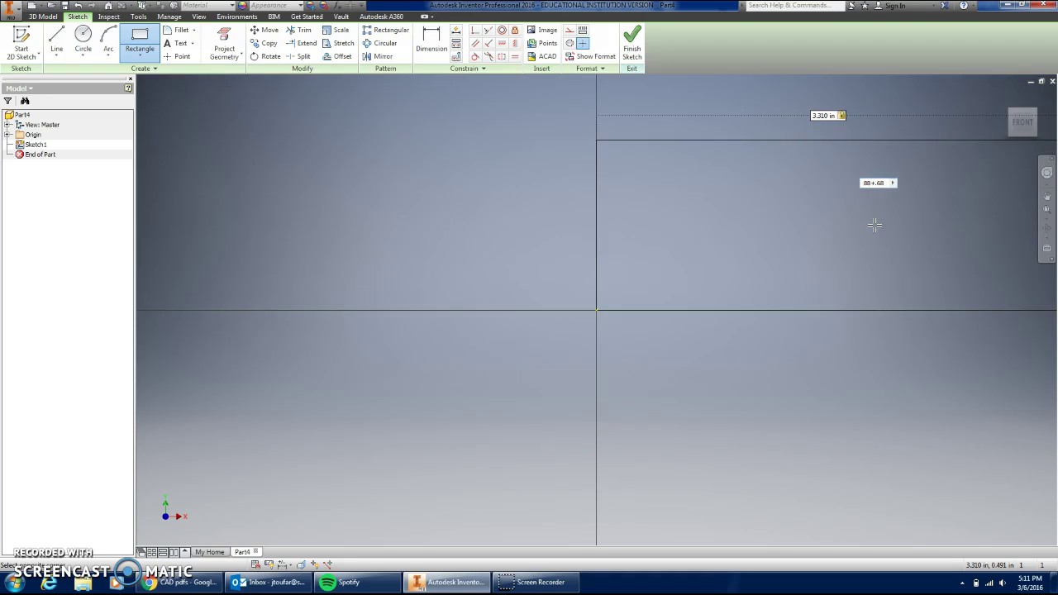
key(Escape)
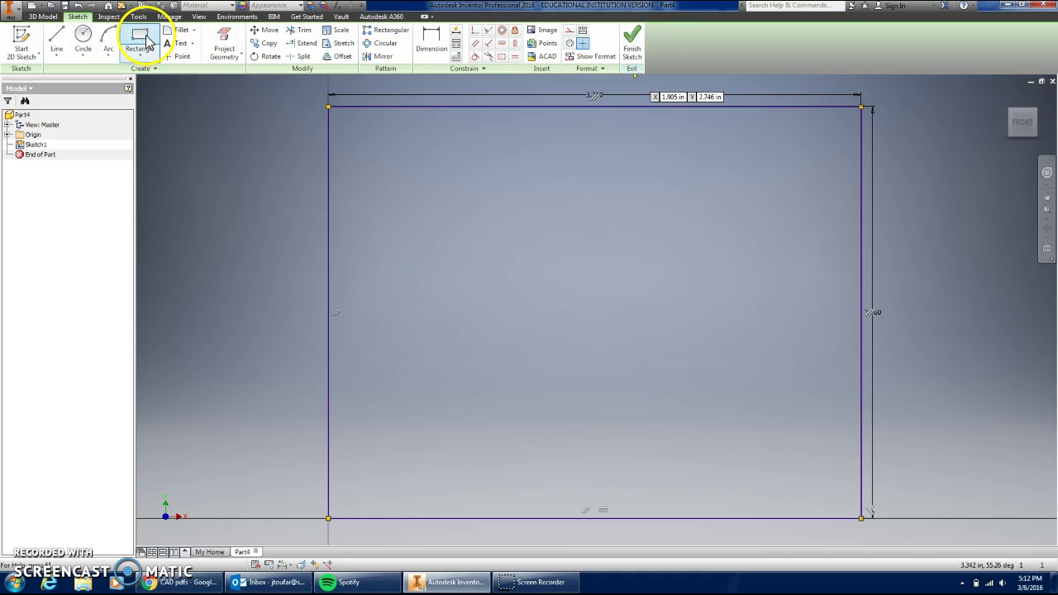
click(142, 39)
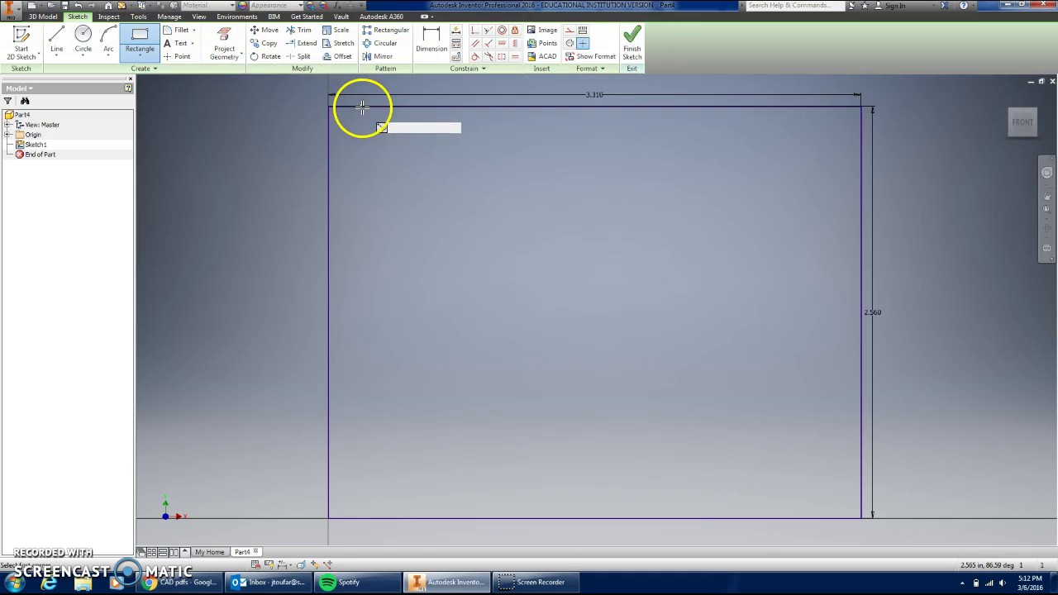
click(178, 581)
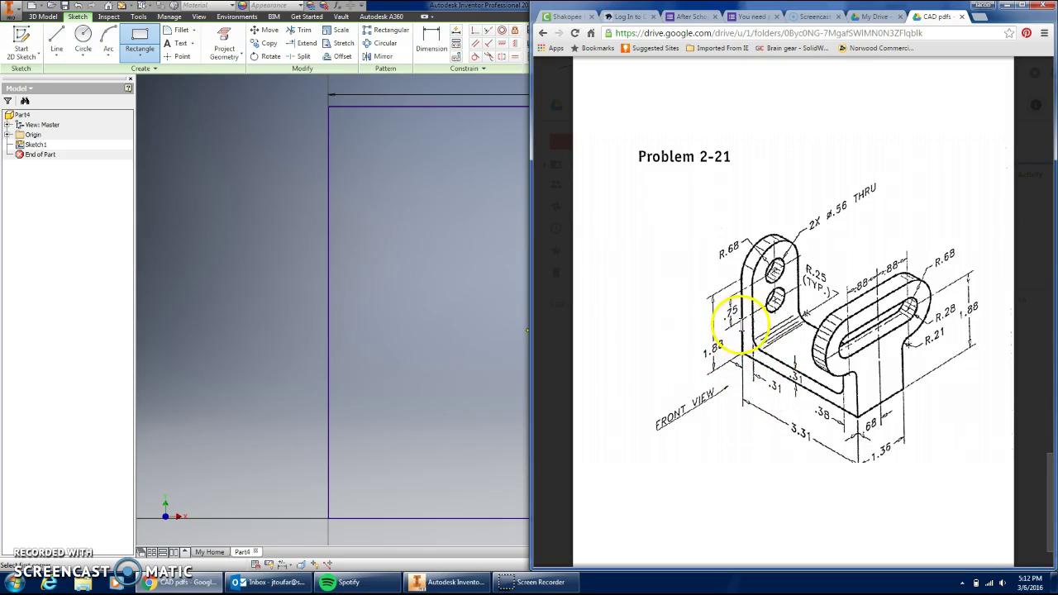
click(445, 367)
key(Escape)
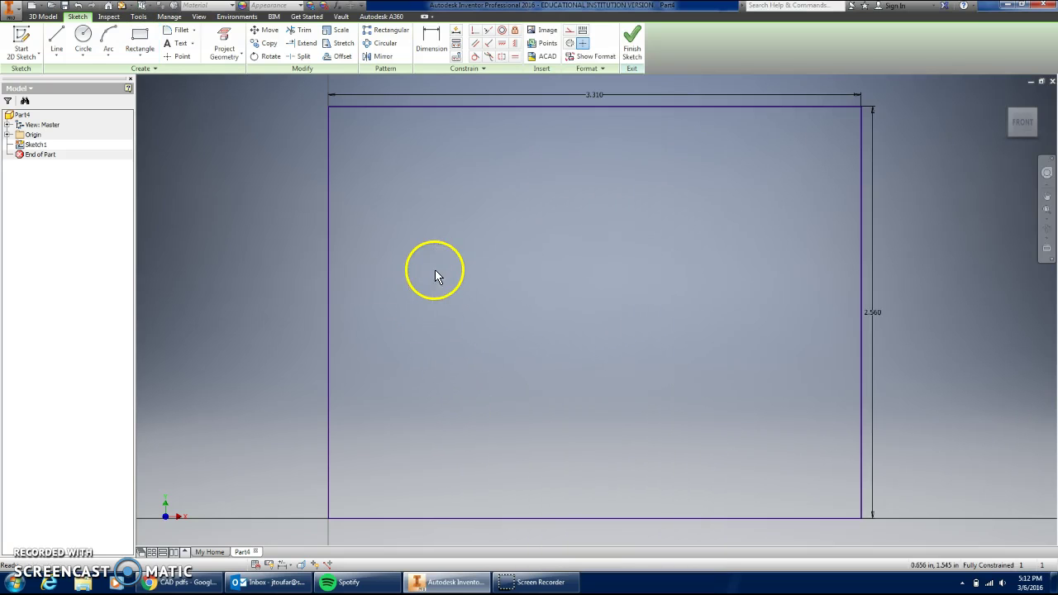
Step: Draw a smaller two-point rectangle inside the outer one, starting on its top edge and ending above its bottom edge
click(138, 37)
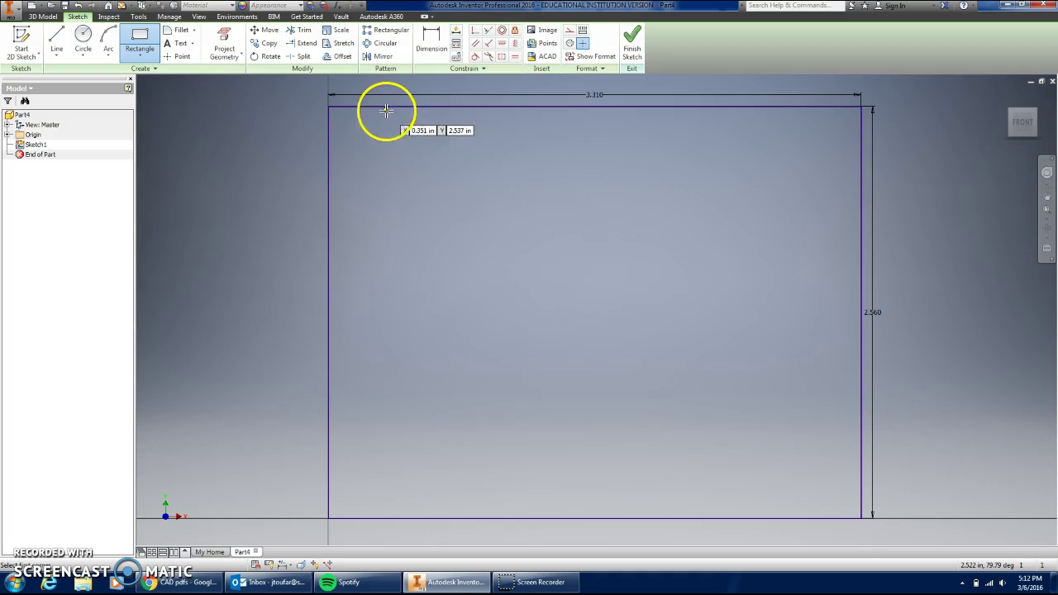
click(383, 107)
click(815, 454)
Step: Dimension the gap between the left sides of the inner and outer rectangles to .31 in
click(430, 39)
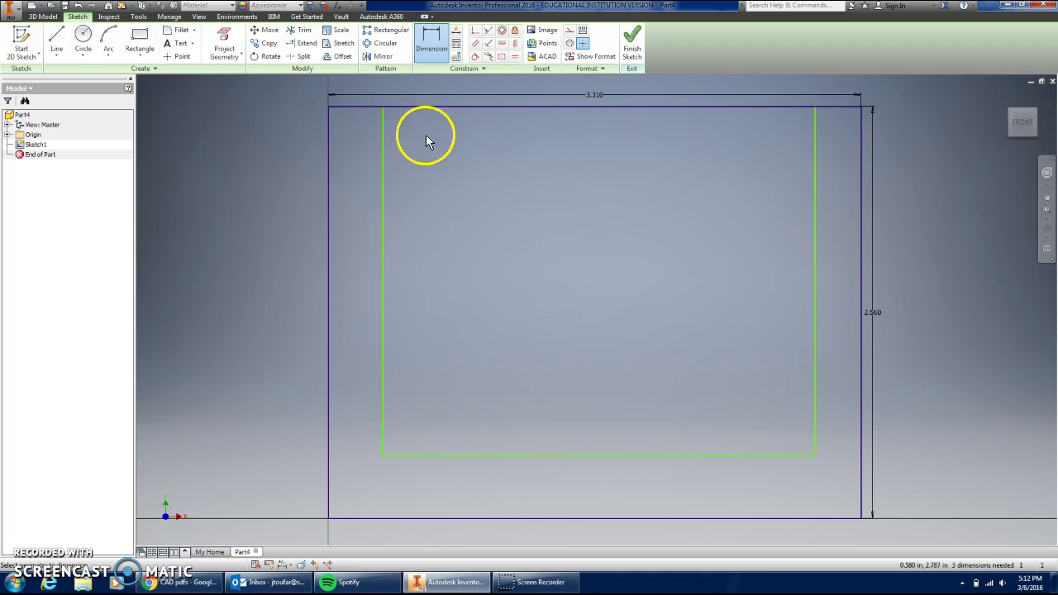
click(382, 169)
click(330, 163)
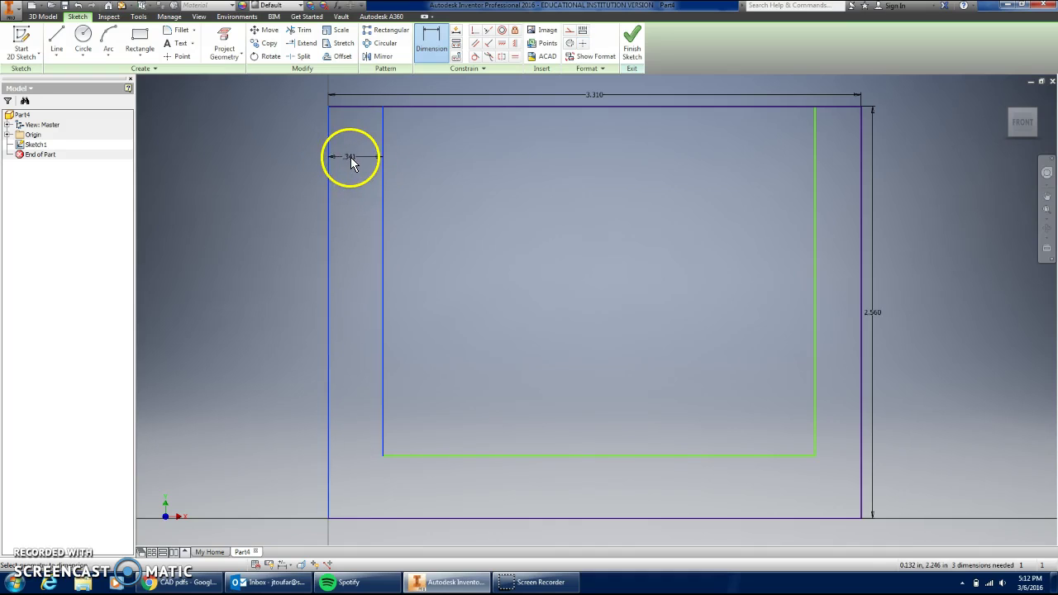
click(350, 157)
text(.31)
key(Return)
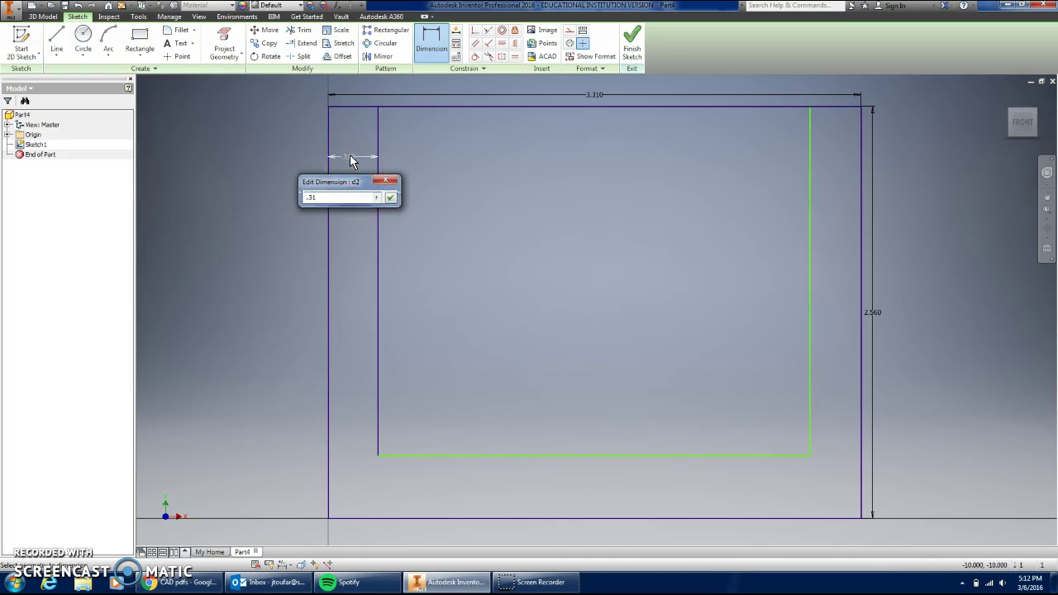
Step: Dimension the gap between the bottom edges of the inner and outer rectangles to .31 in
click(463, 454)
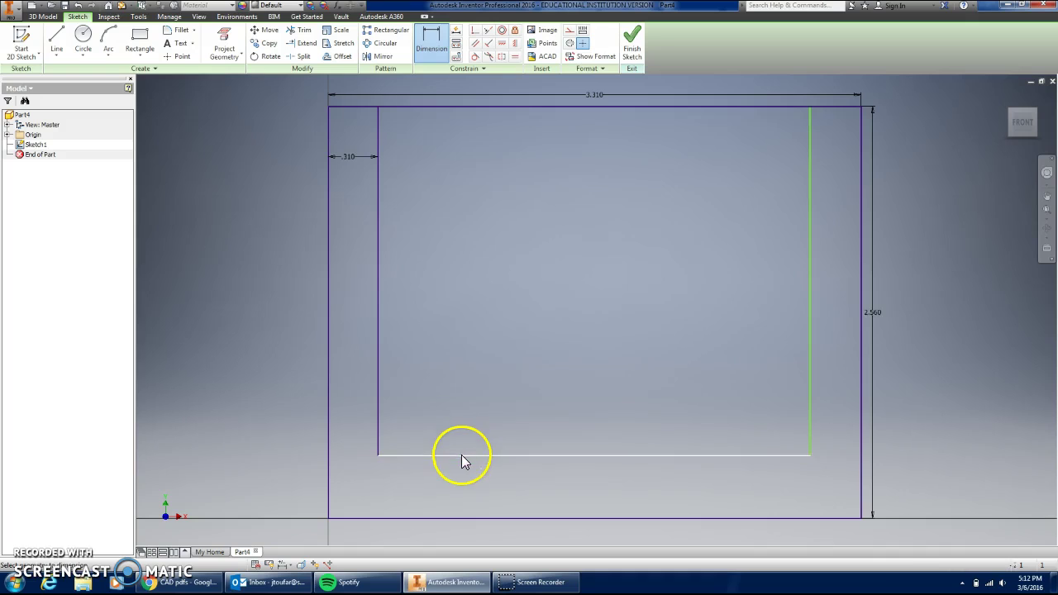
click(463, 520)
click(473, 496)
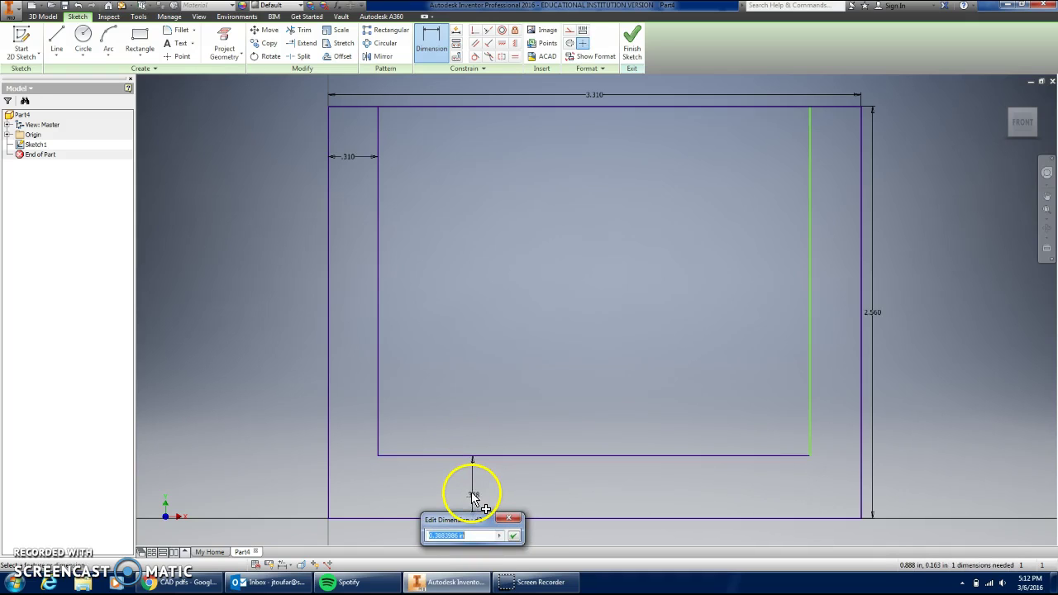
text(.31)
key(Return)
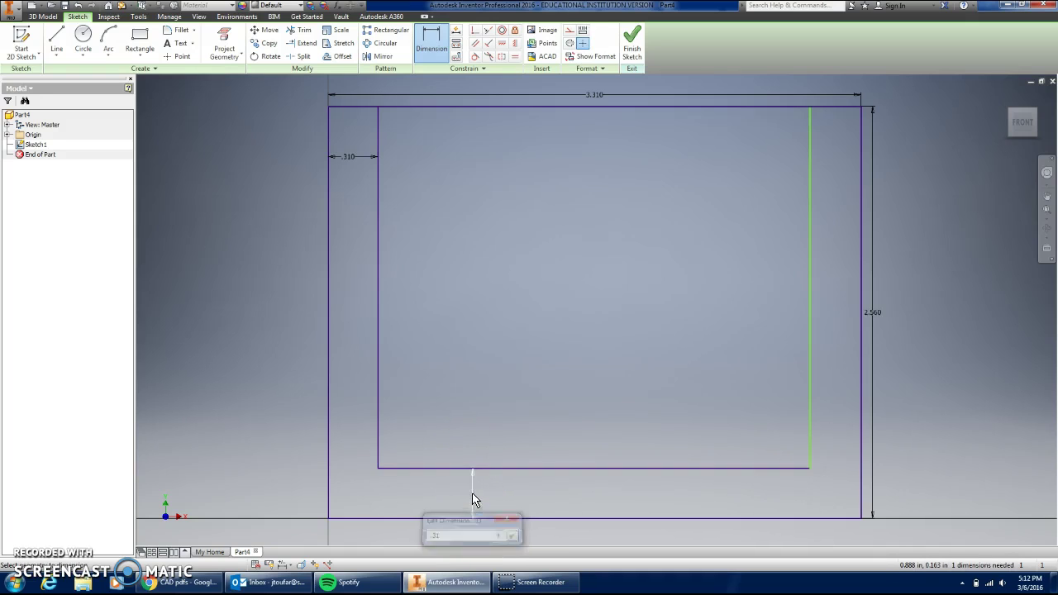
Step: Dimension the gap between the right sides of the two rectangles to .38 in and finish the sketch
click(811, 377)
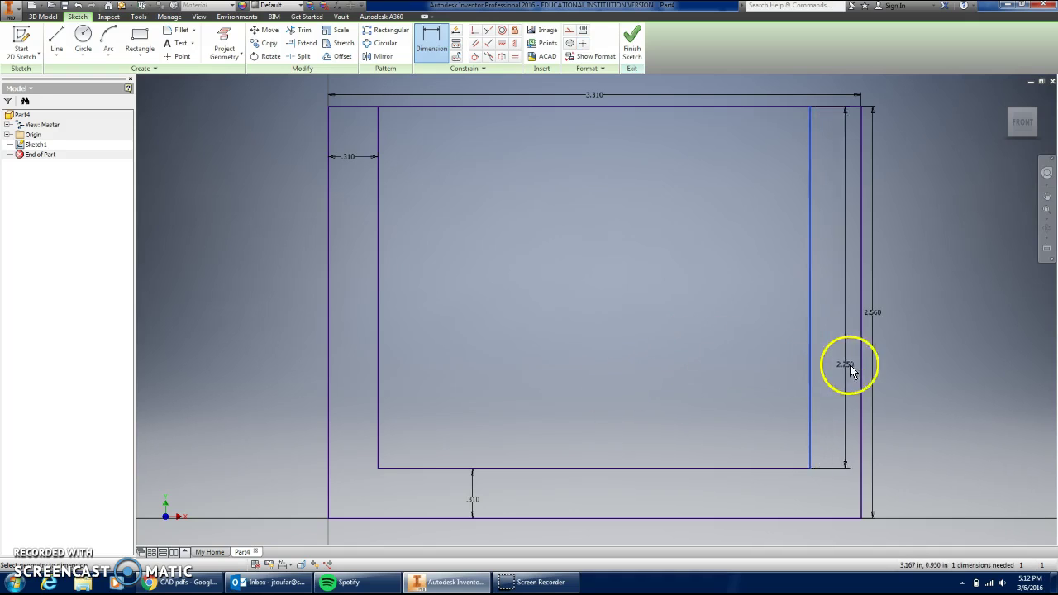
click(861, 366)
click(845, 361)
text(.31)
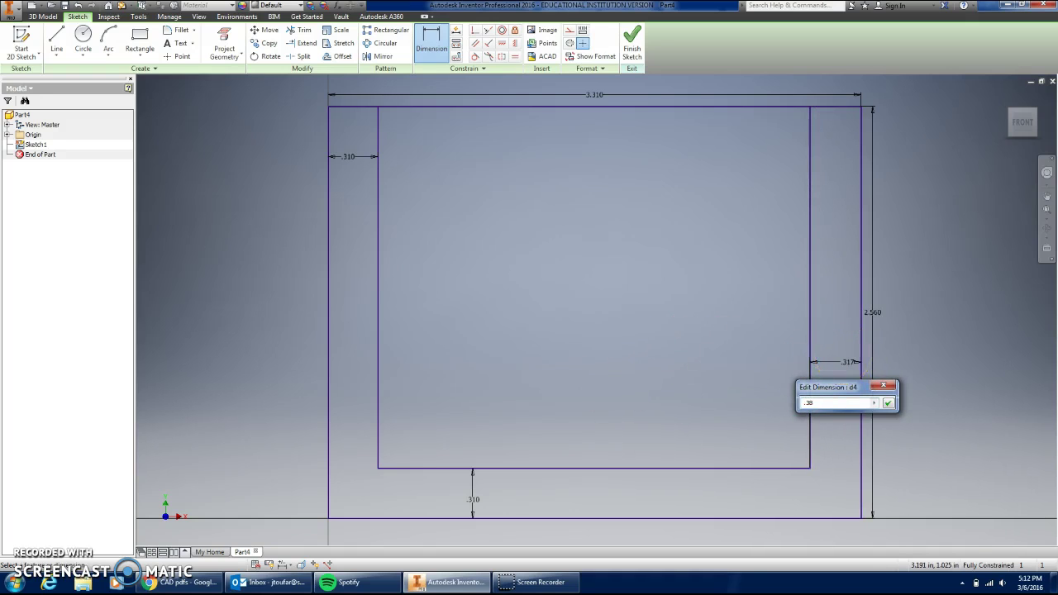
key(Return)
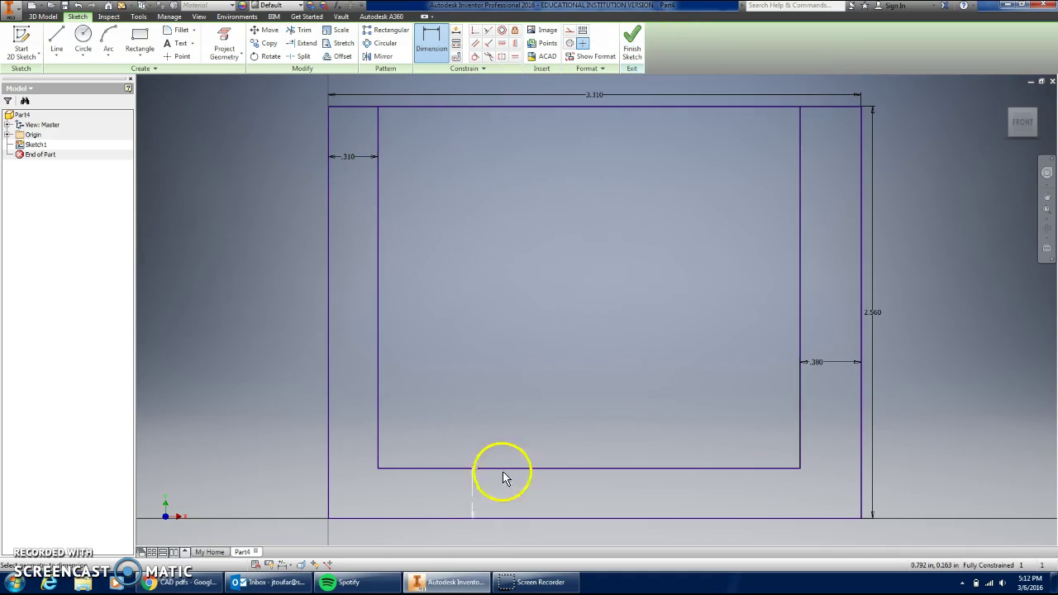
click(632, 55)
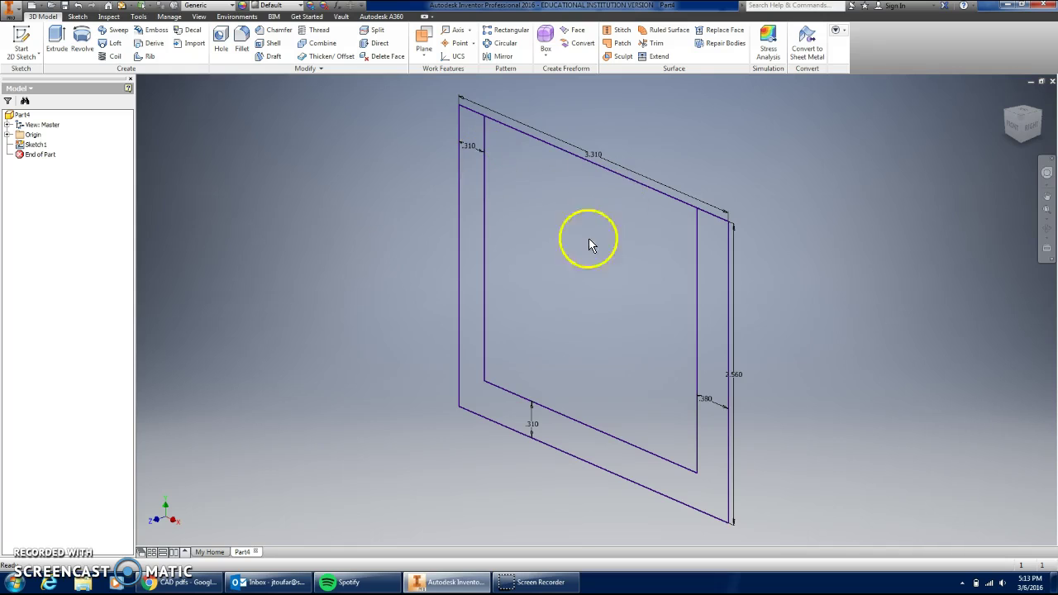
Step: Check the depth on the Problem 2-21 drawing and extrude the U-shaped profile by .68*2 in
click(184, 582)
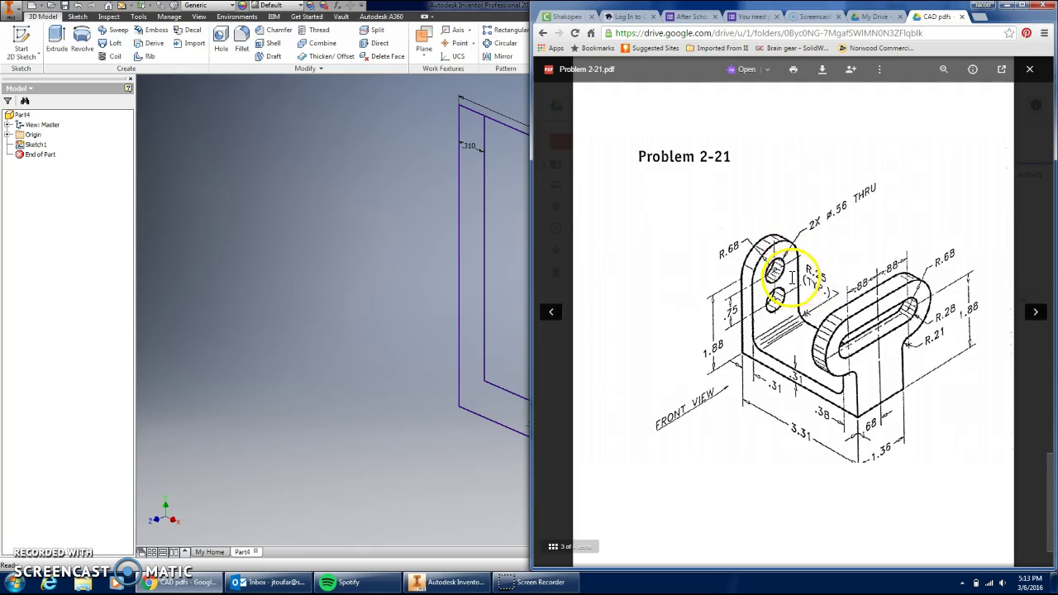
click(392, 316)
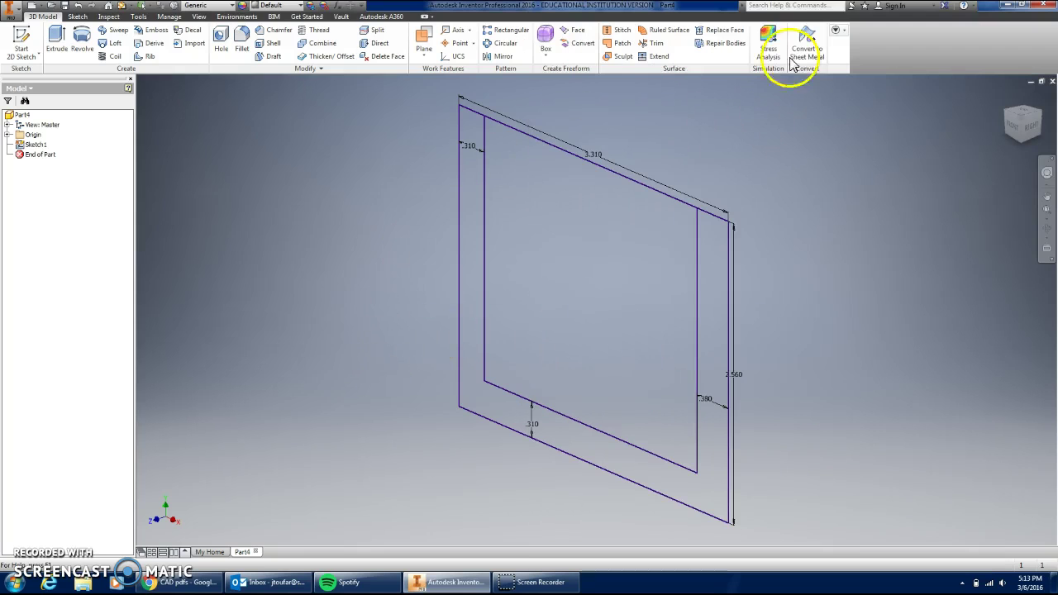
click(56, 37)
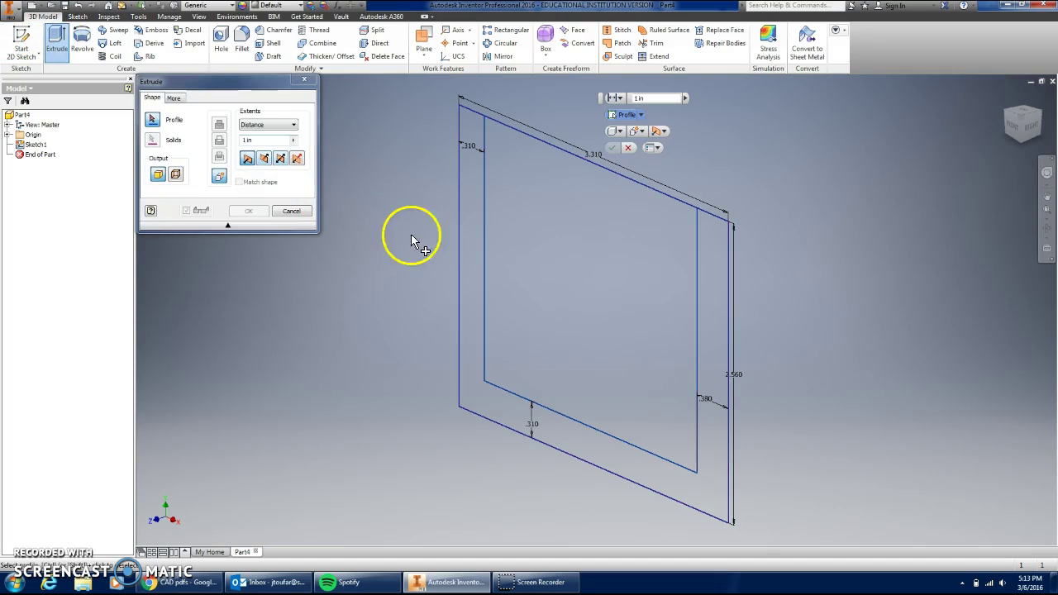
click(477, 236)
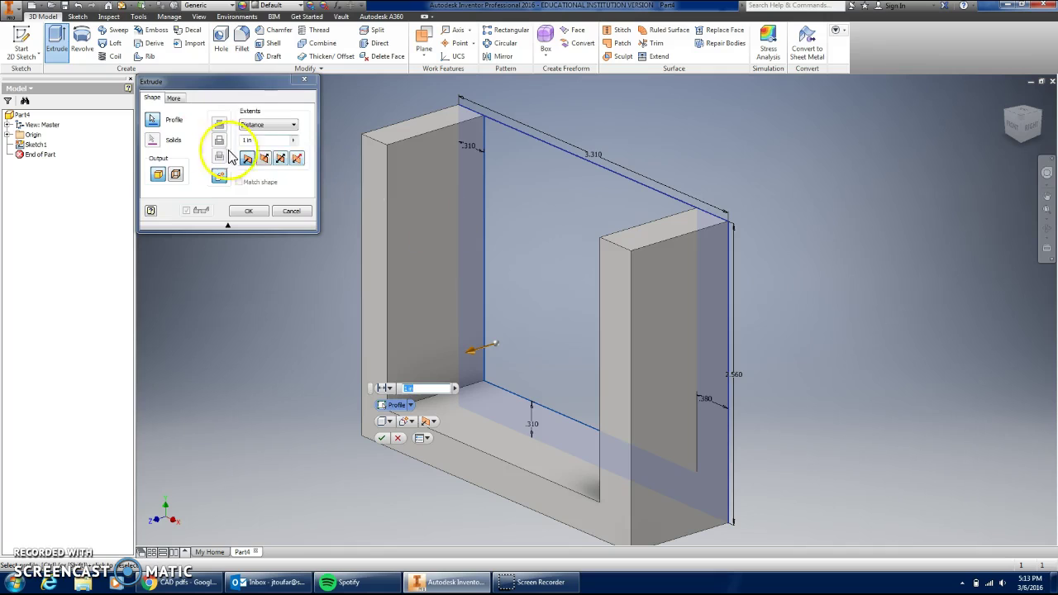
click(259, 139)
text(.)
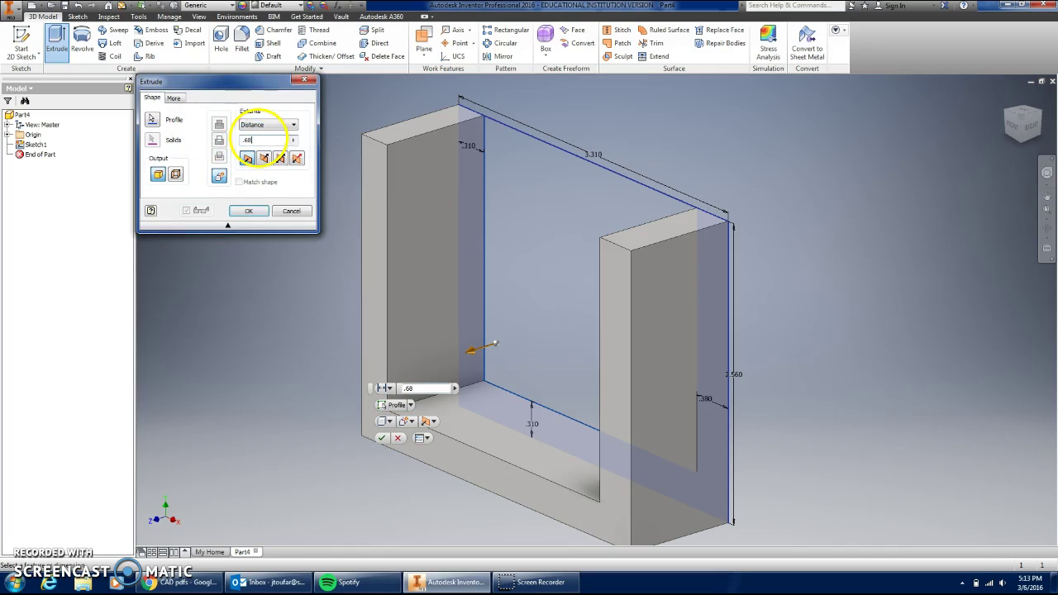
text(68)
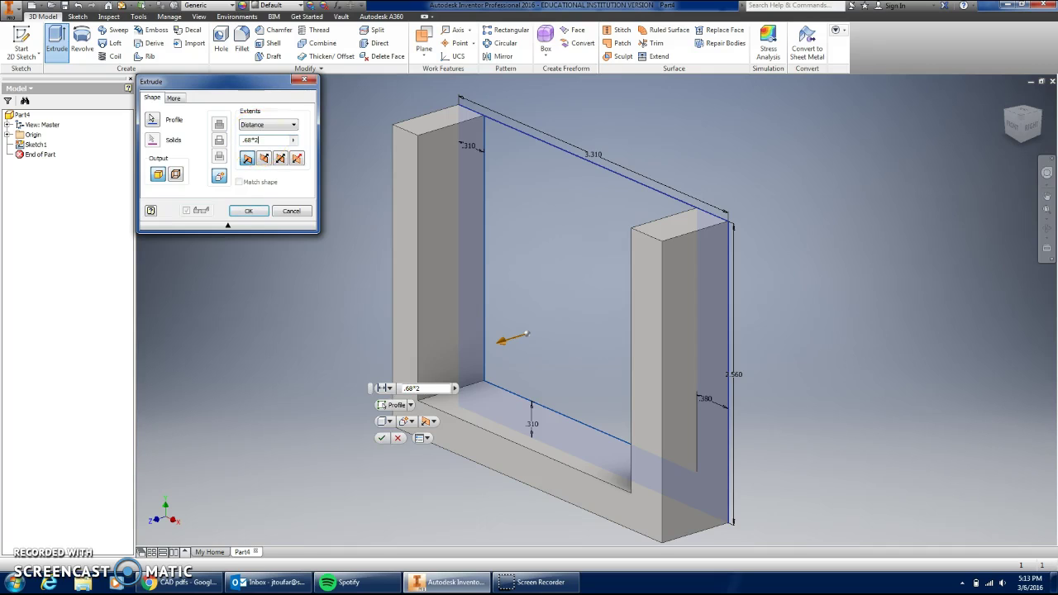
click(247, 210)
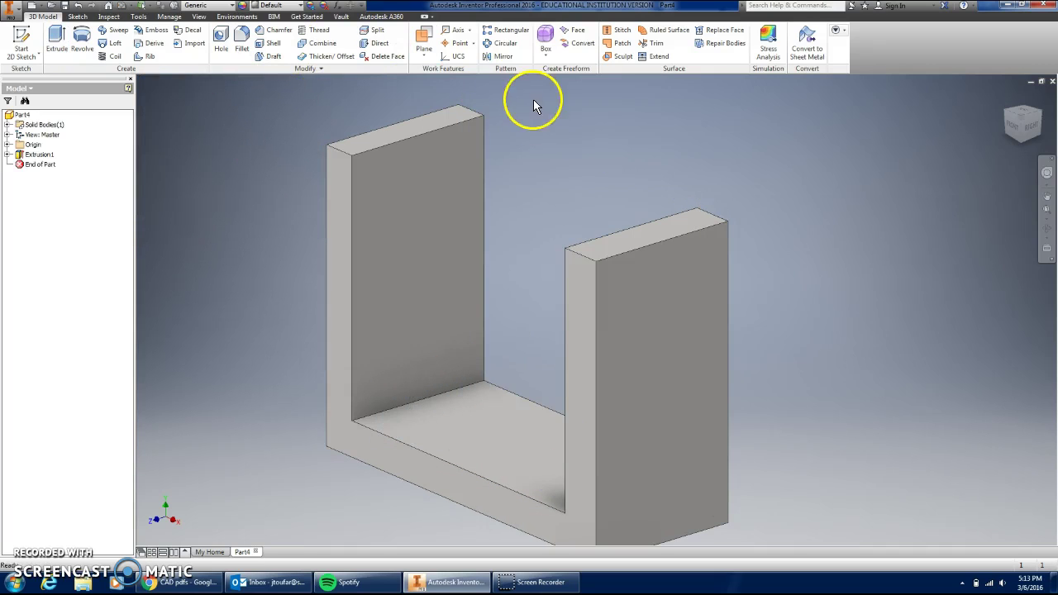
Step: Round the top of the thinner upright with .68 in fillets on its two short top edges
click(241, 41)
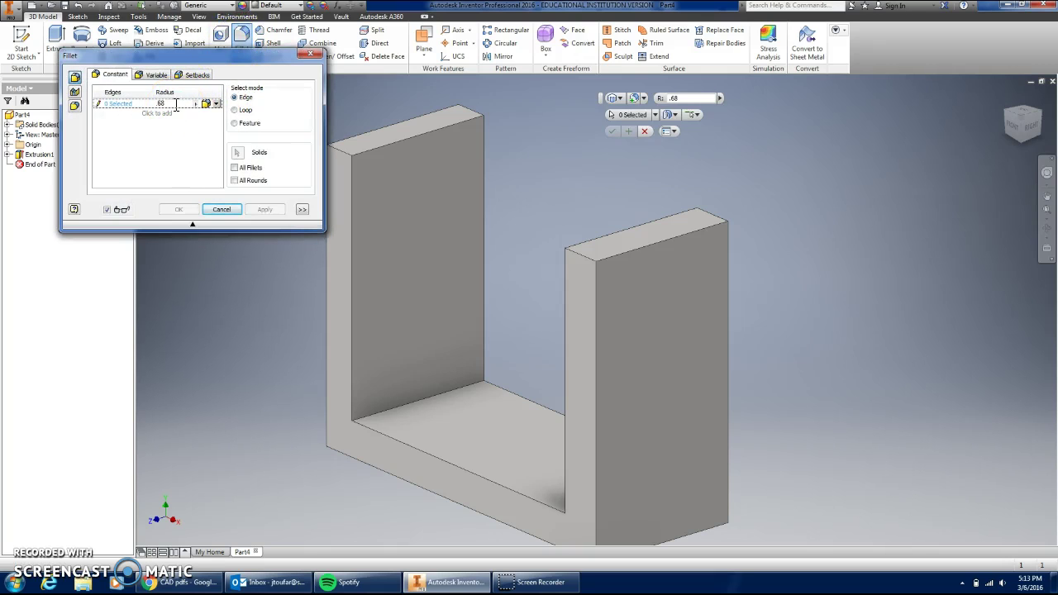
click(343, 146)
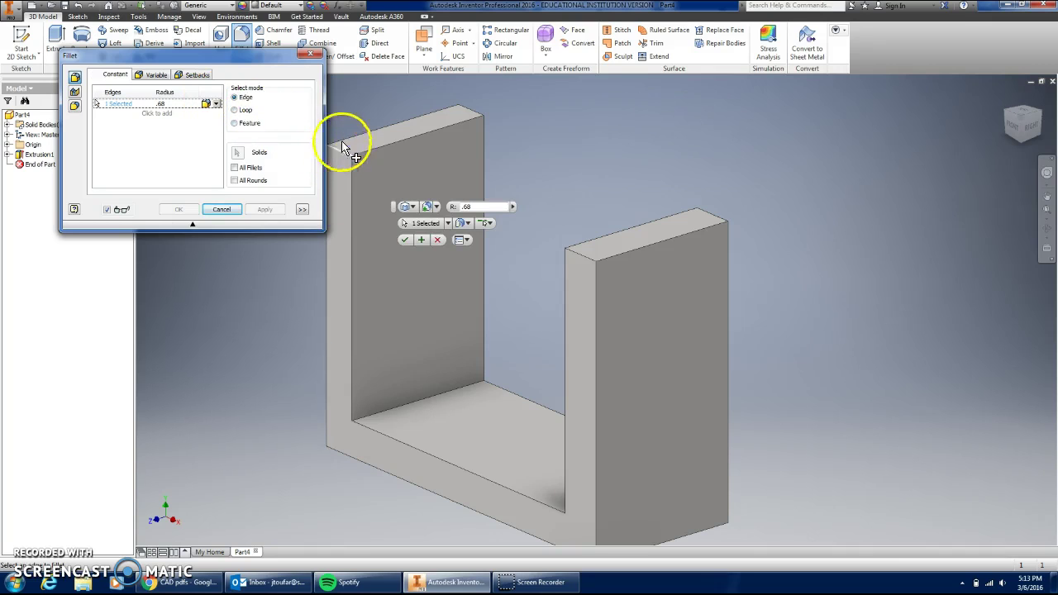
click(467, 110)
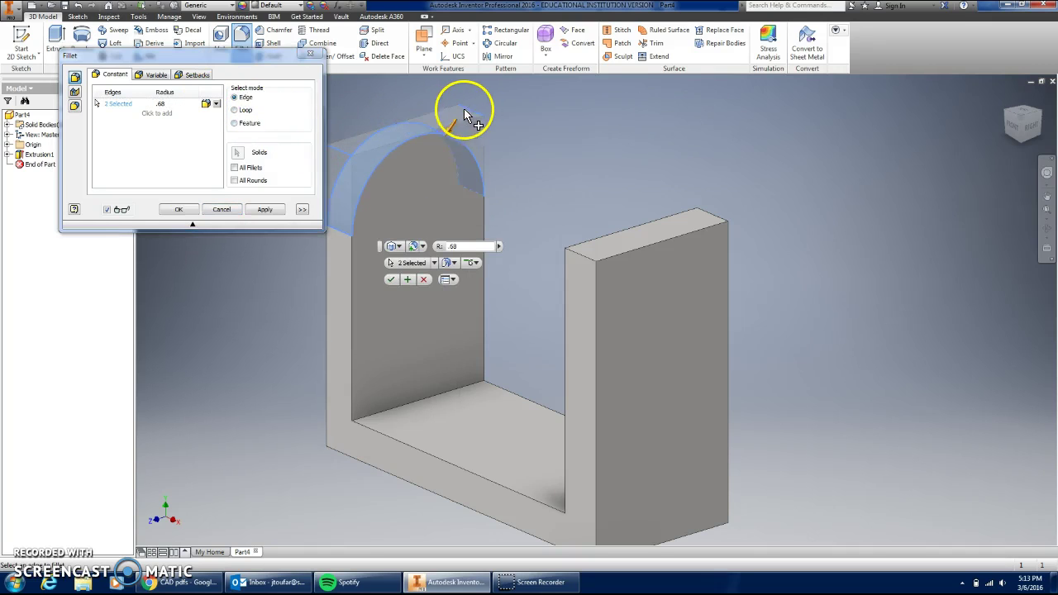
click(265, 210)
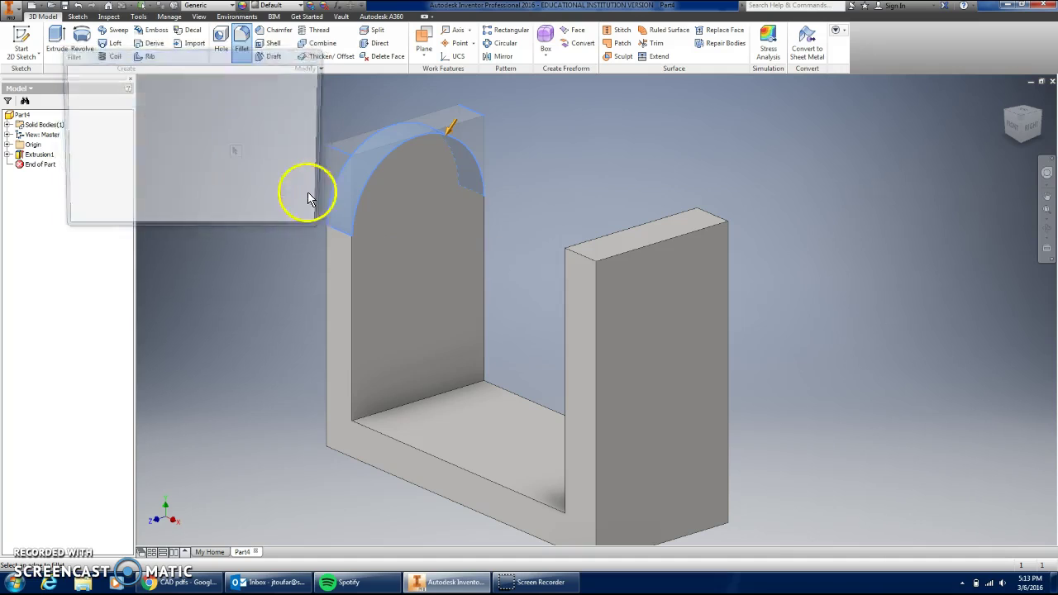
click(314, 58)
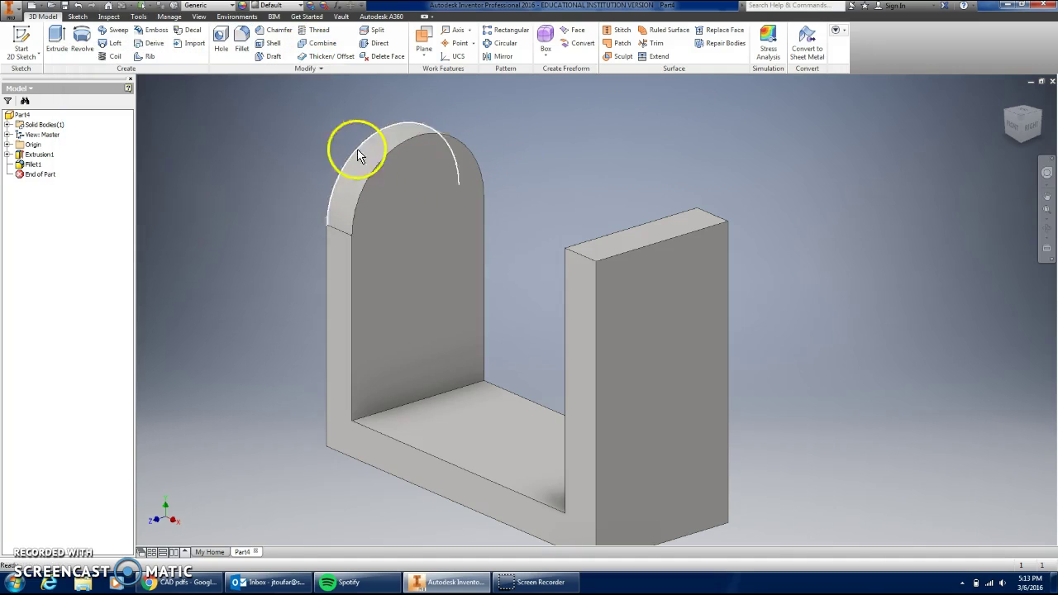
Step: Check the hole callouts on the Problem 2-21 drawing, then sketch on the rounded upright's outer face and project its top arc
click(186, 582)
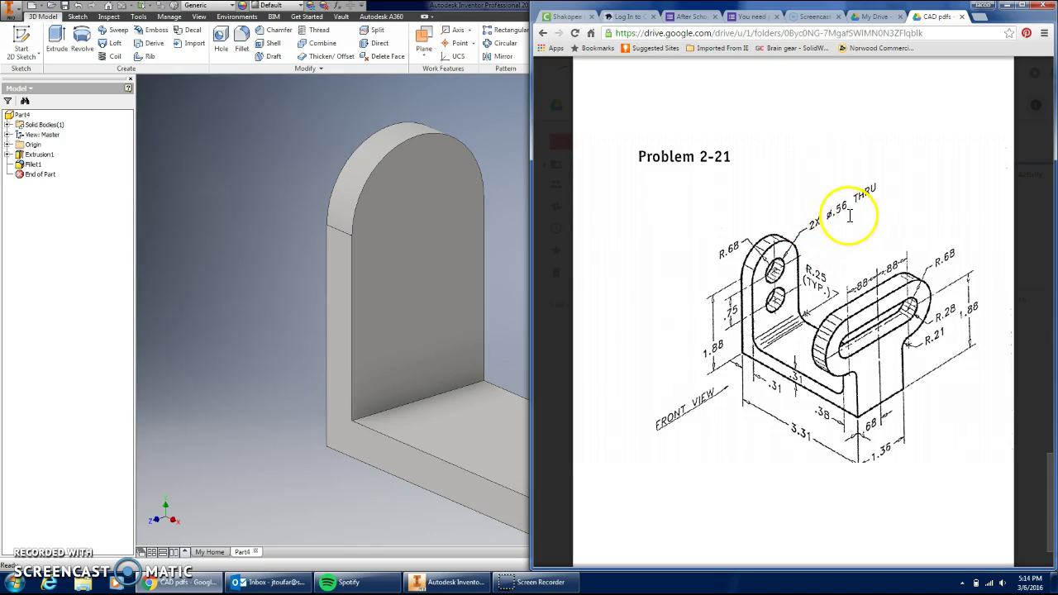
click(206, 212)
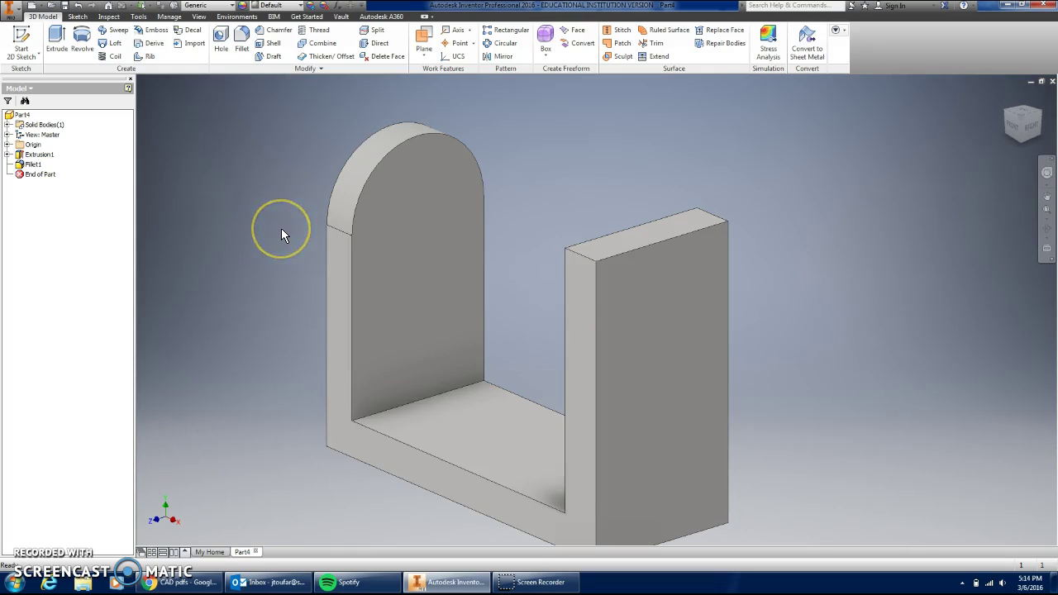
shift+middle_drag(275, 250, 427, 234)
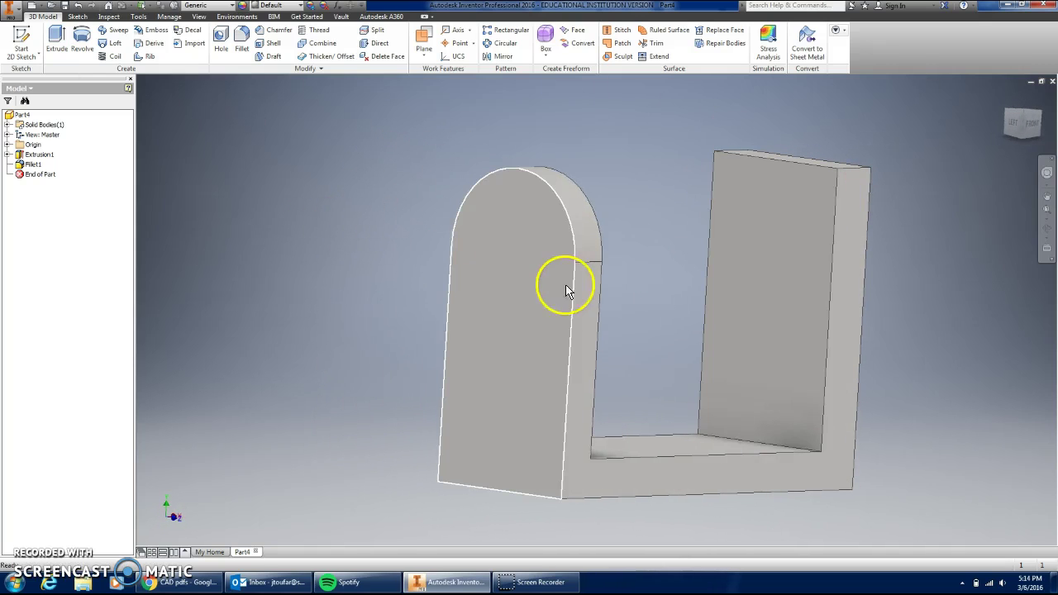
click(24, 42)
click(537, 322)
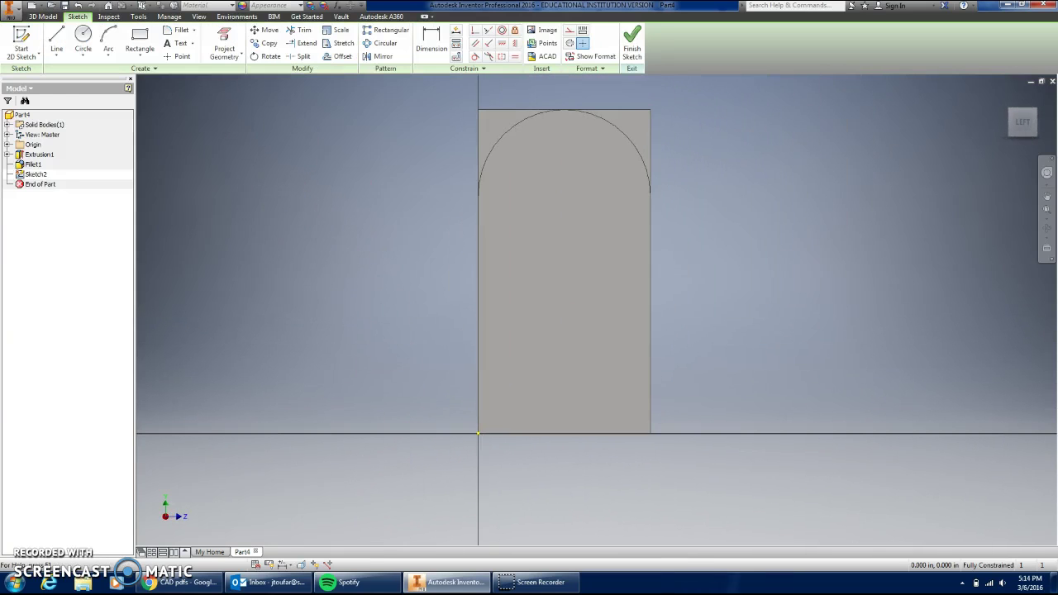
click(223, 43)
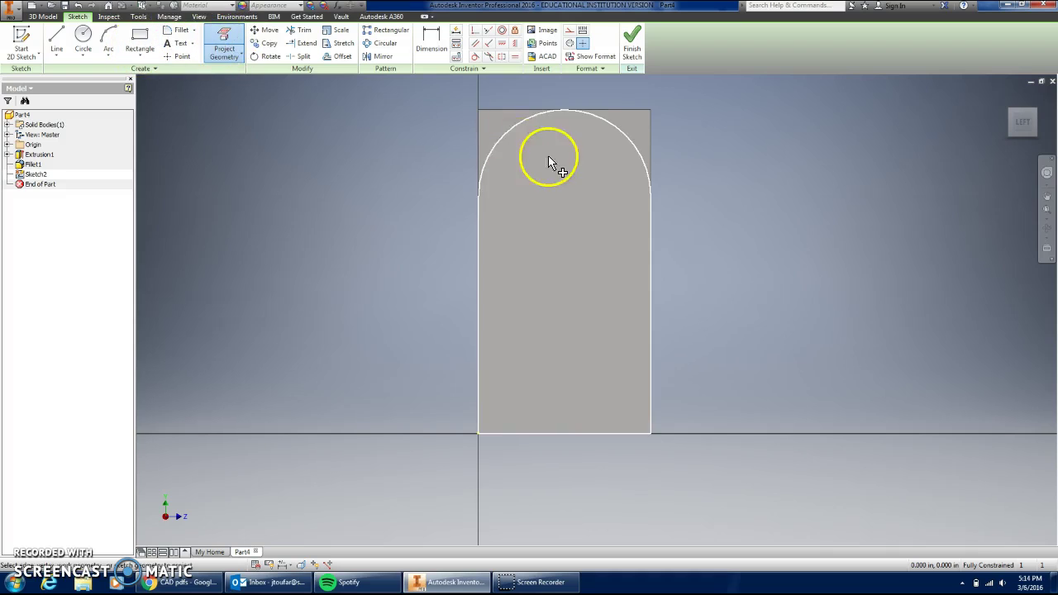
click(505, 138)
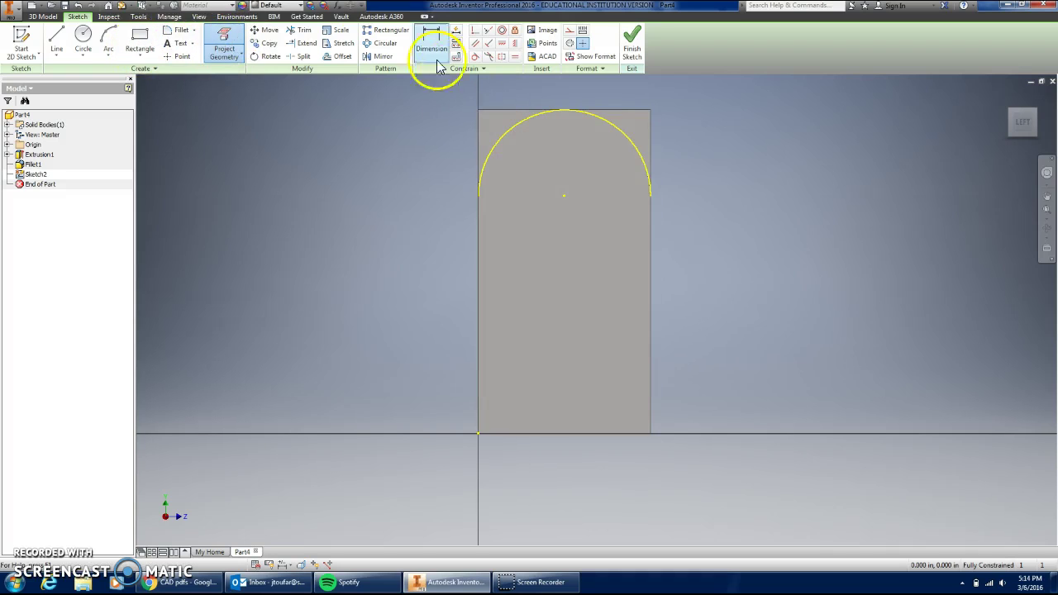
Step: Place a sketch point at the arc's center and another below it, and constrain the two points vertically
click(175, 56)
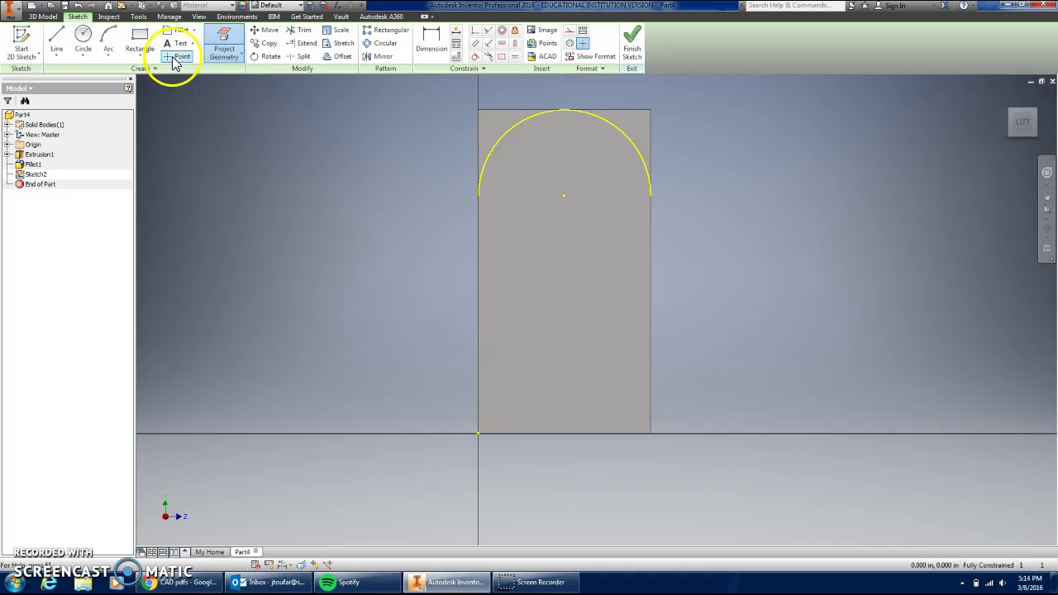
click(564, 195)
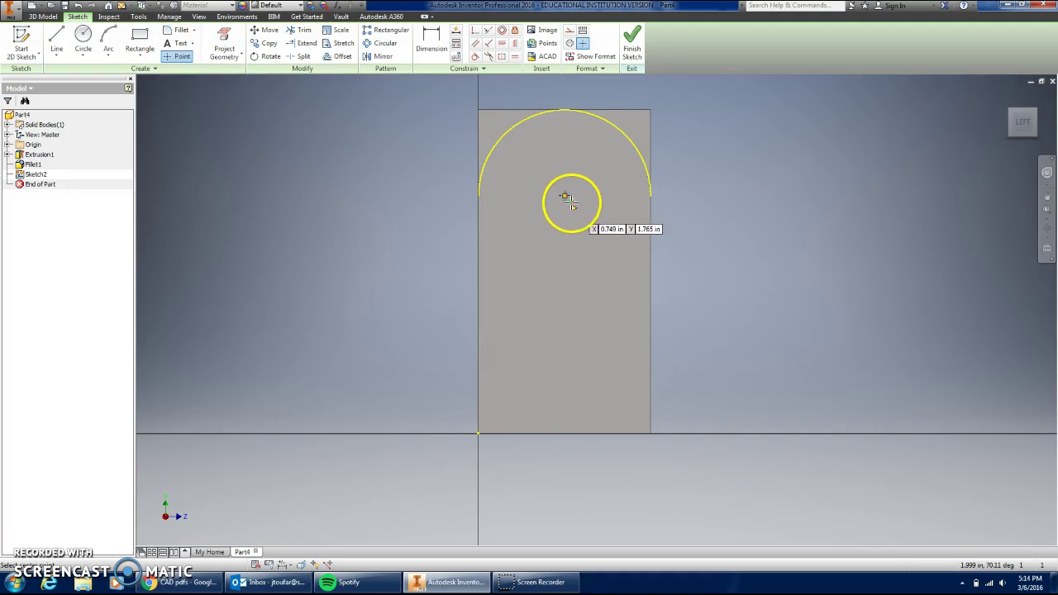
click(564, 296)
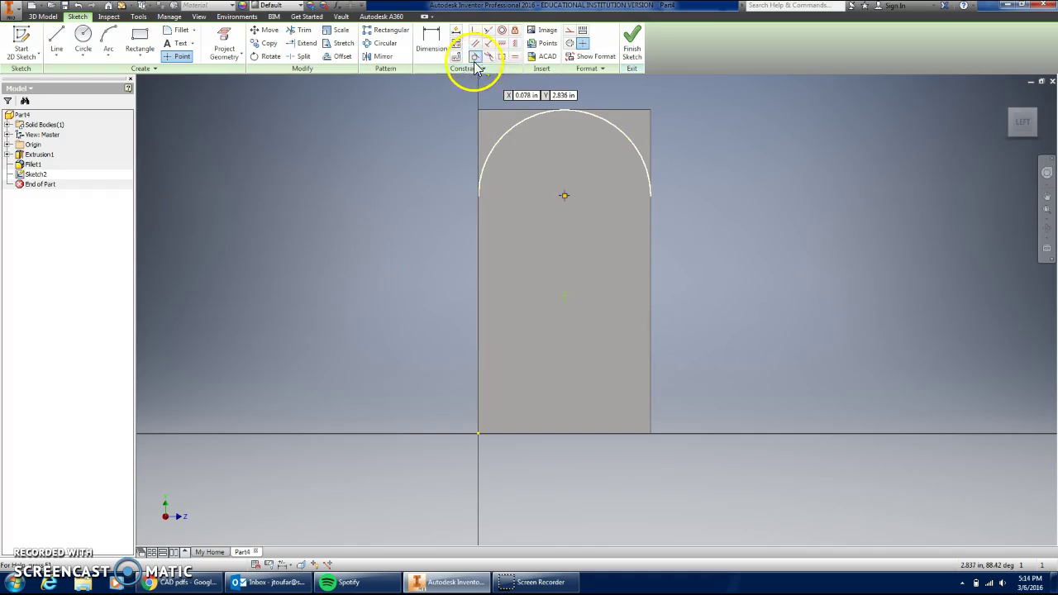
click(514, 43)
click(564, 196)
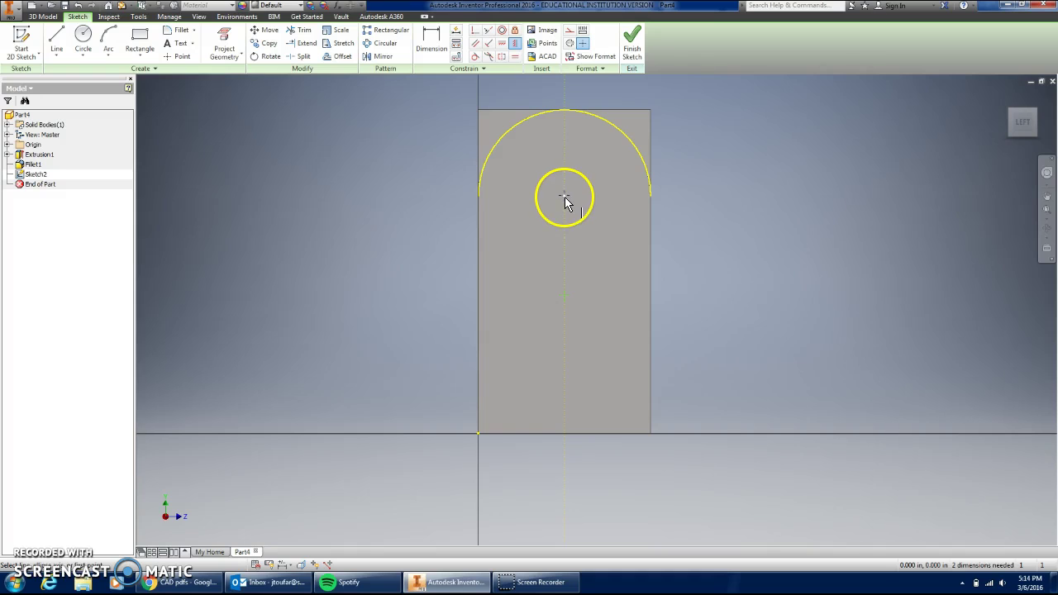
click(566, 297)
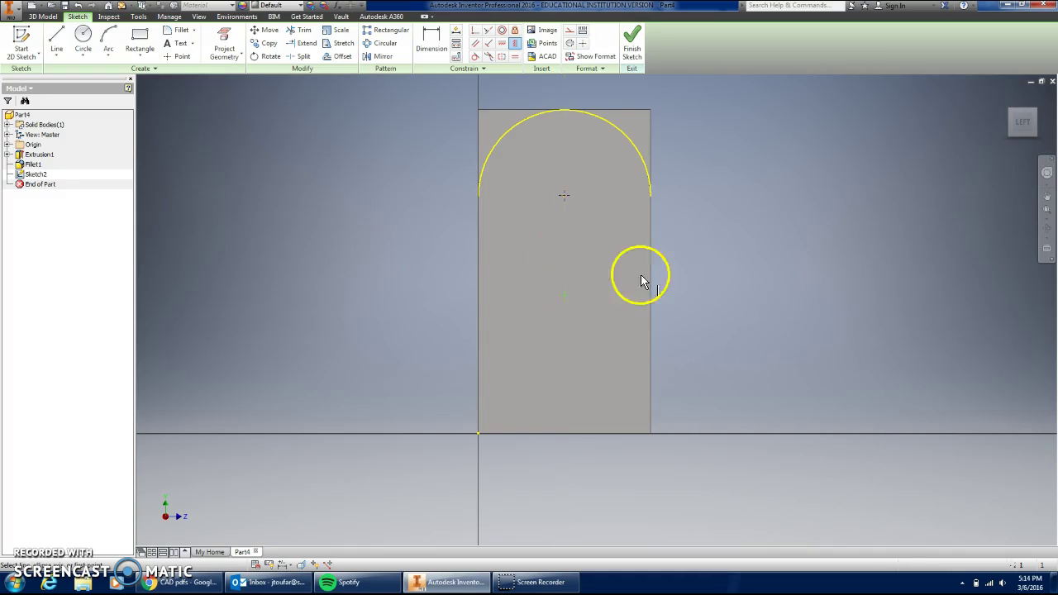
Step: Dimension the vertical distance between the two sketch points to .75 in and finish the sketch
click(437, 50)
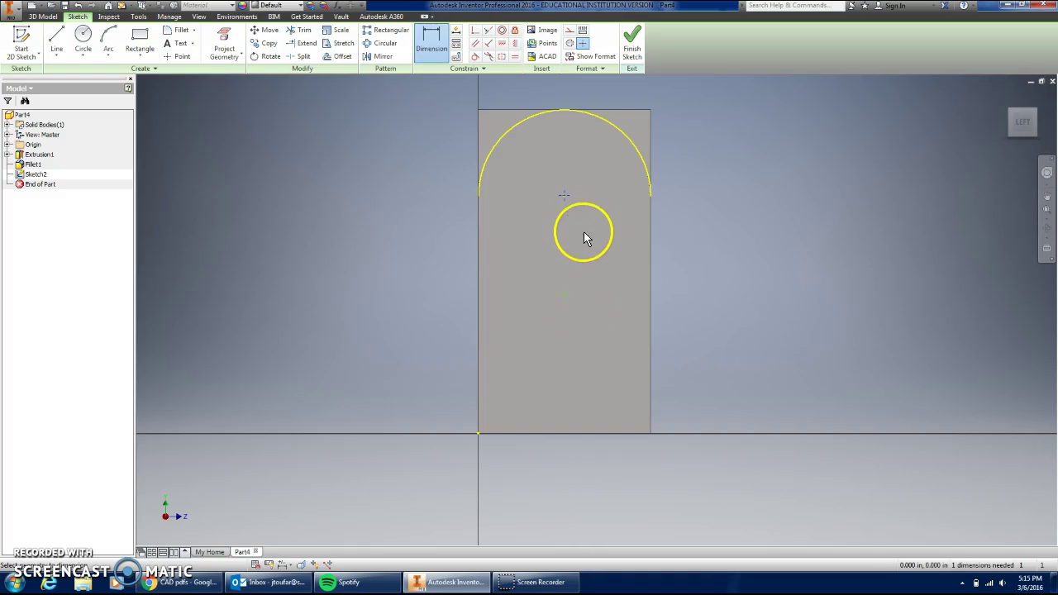
click(565, 298)
click(727, 234)
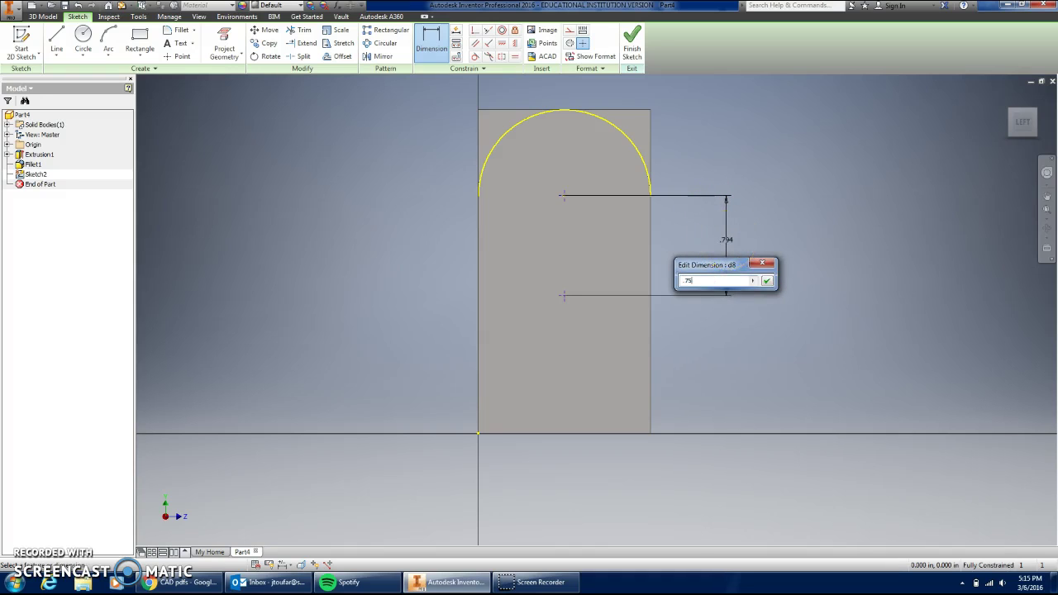
key(Return)
click(632, 46)
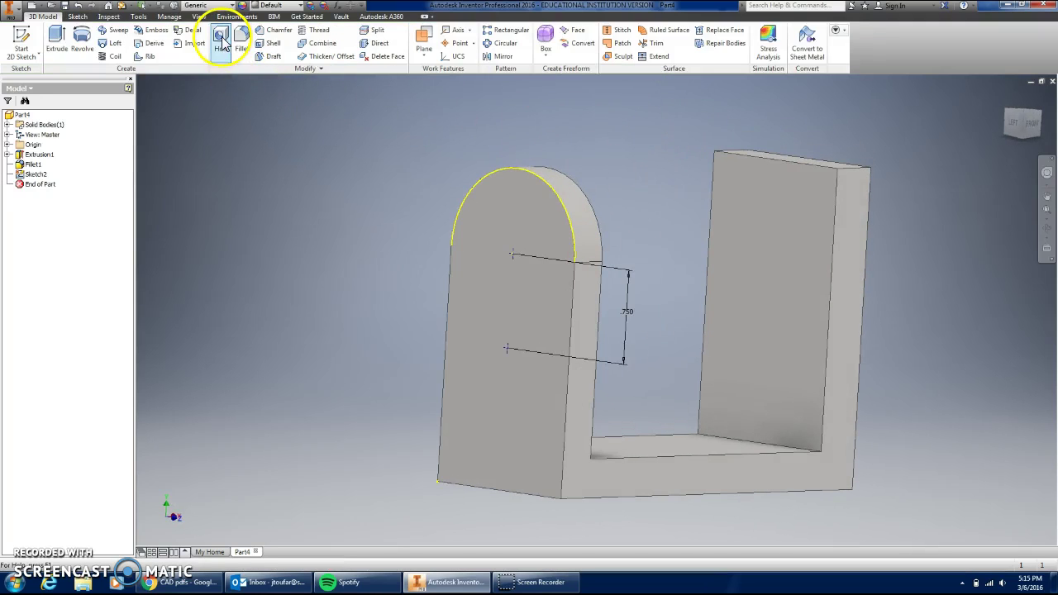
Step: Start a hole feature on the two sketch points with a .56 in diameter and try the Through All termination
click(221, 43)
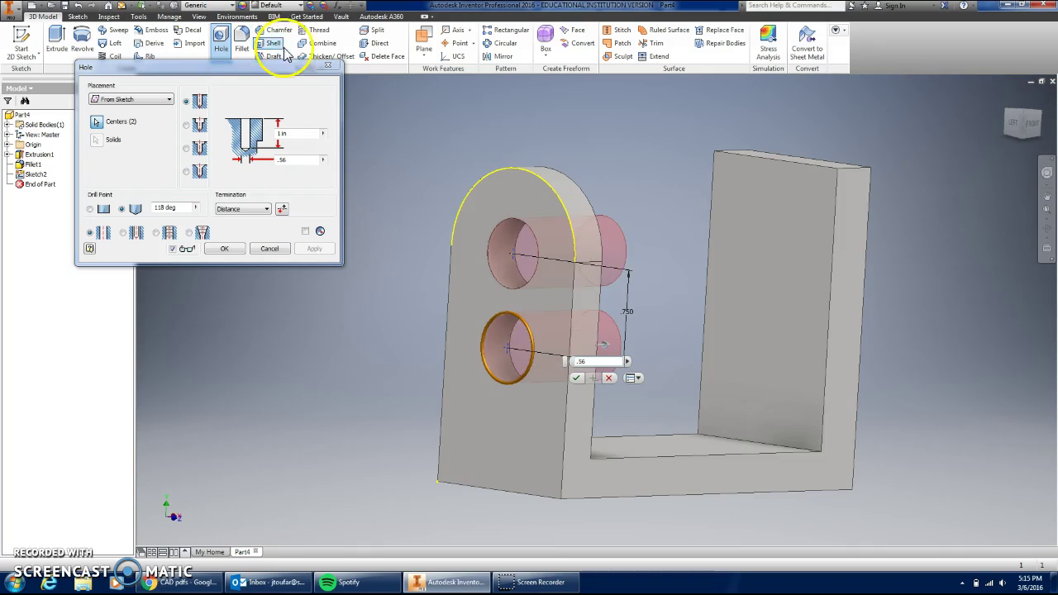
click(266, 209)
click(248, 226)
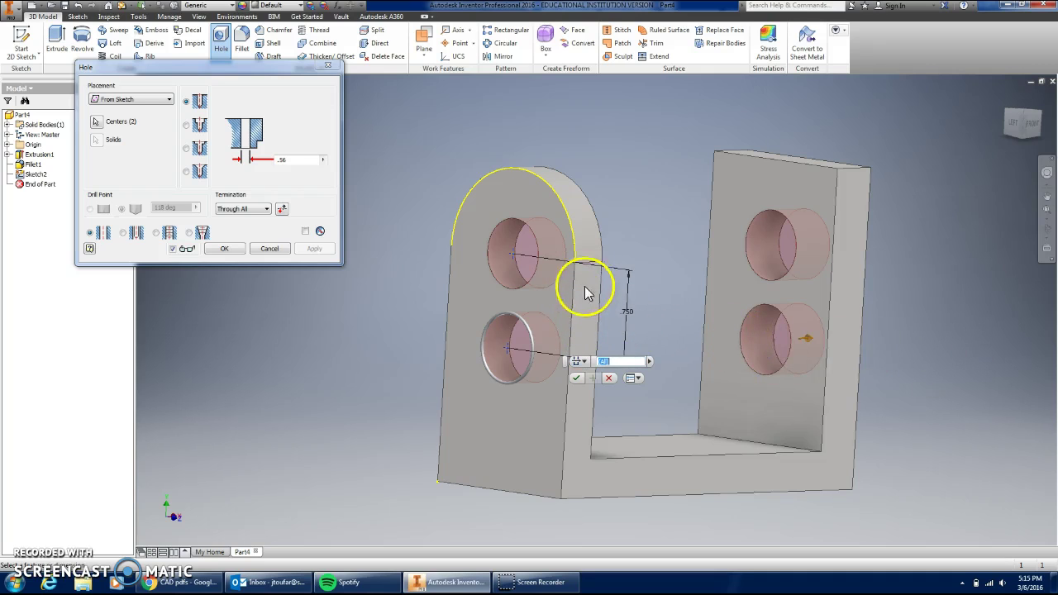
Step: Set the holes' termination to Distance with a .56 in diameter and .31 in depth, and create them in the rounded upright
click(267, 209)
click(240, 219)
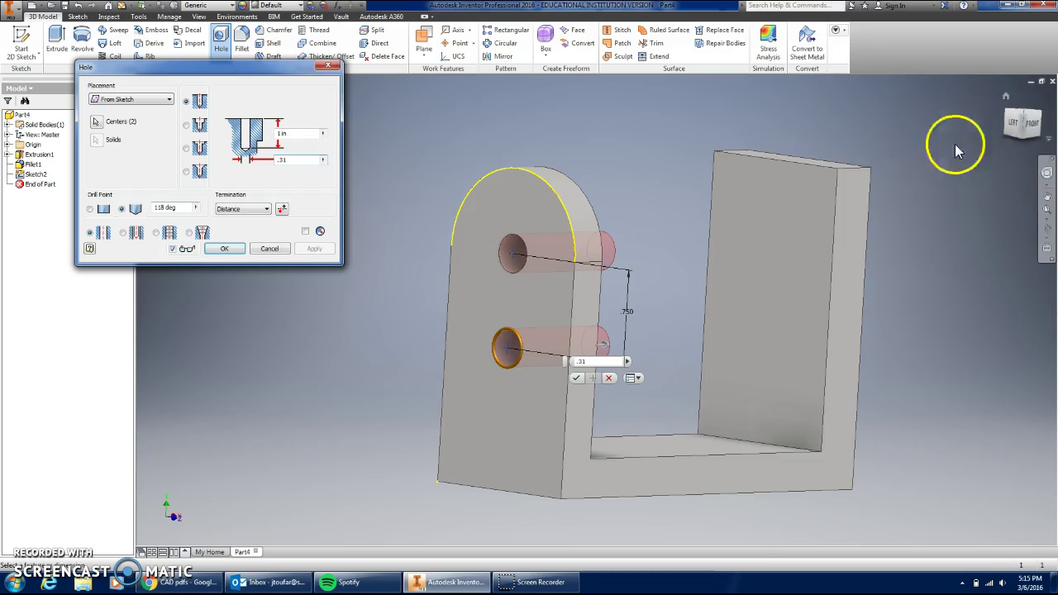
click(1032, 123)
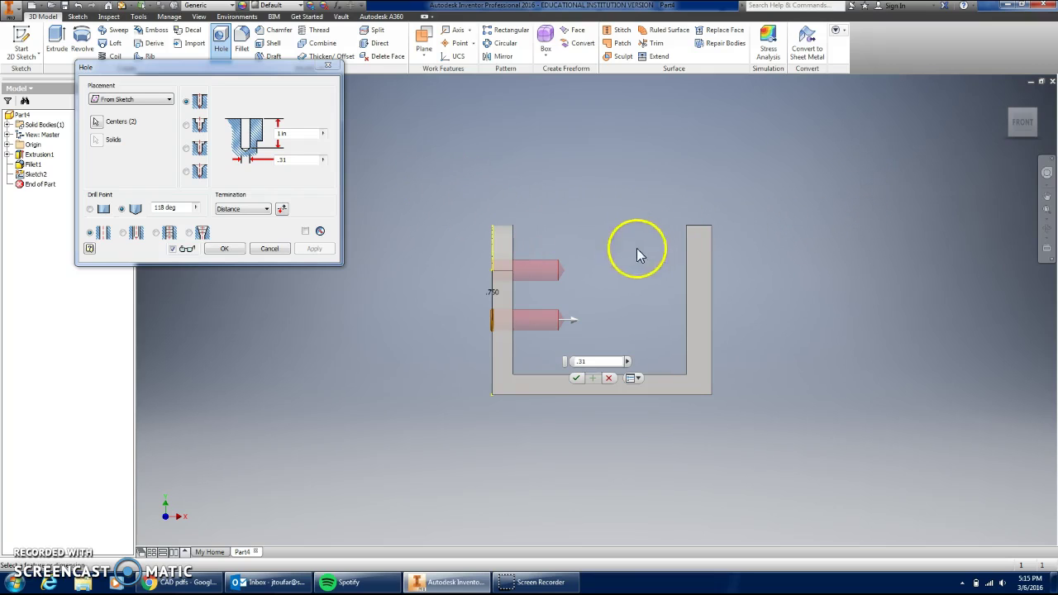
shift+middle_drag(541, 188, 449, 196)
double_click(299, 160)
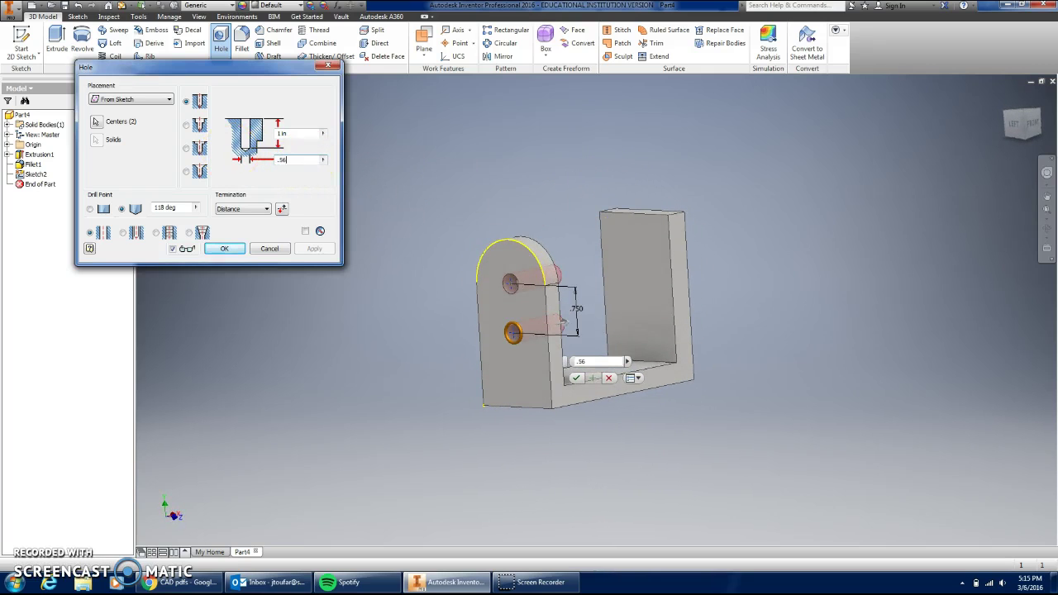
double_click(295, 133)
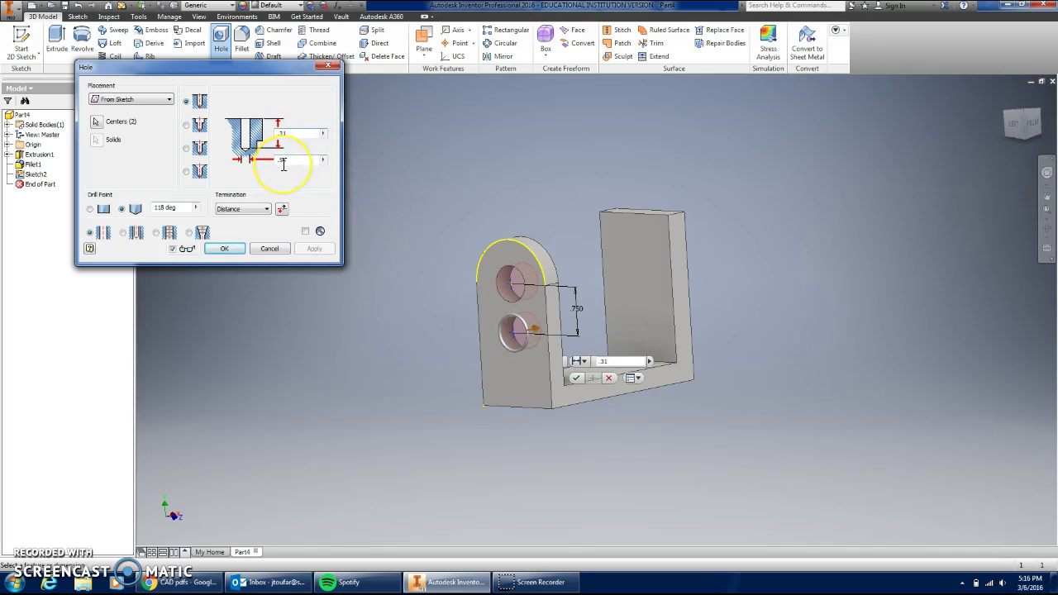
click(224, 248)
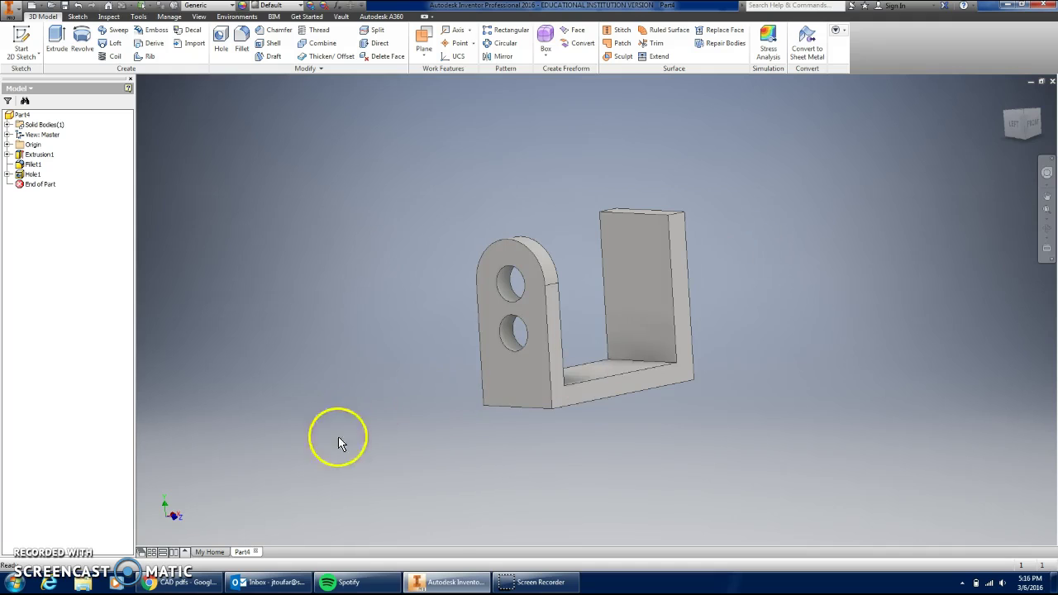
Step: Check the slotted end on the drawing, start a sketch on the thicker upright's outer face and place a point beyond each side edge
click(1006, 95)
middle_drag(901, 279, 635, 303)
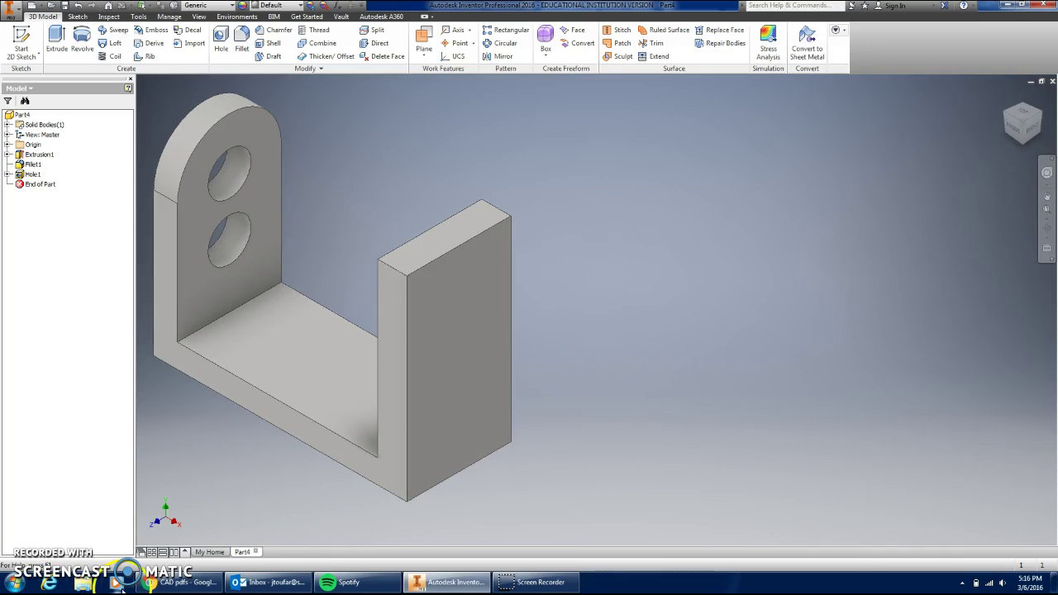
click(169, 582)
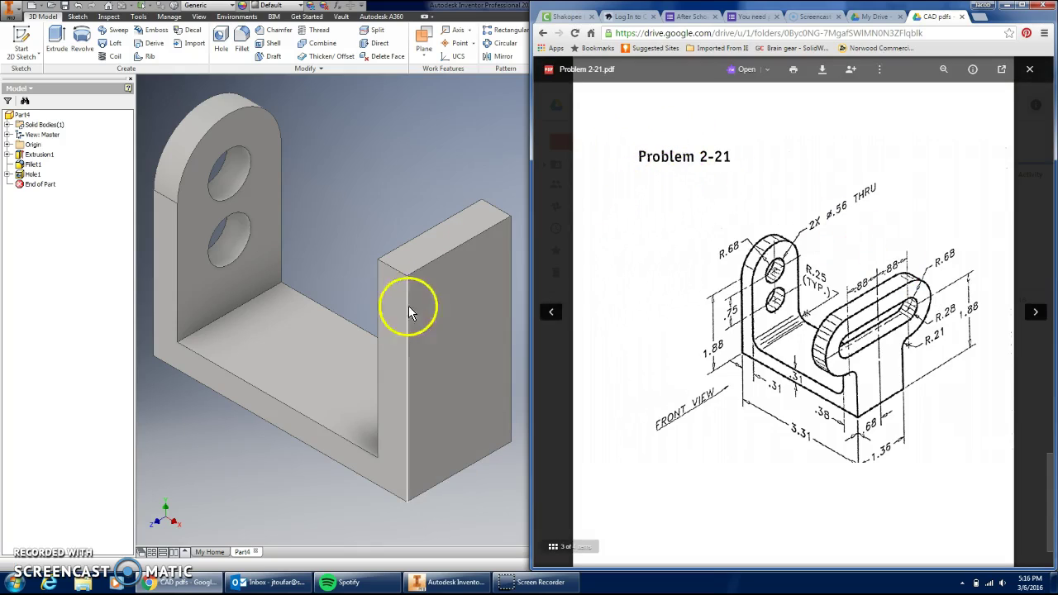
click(25, 38)
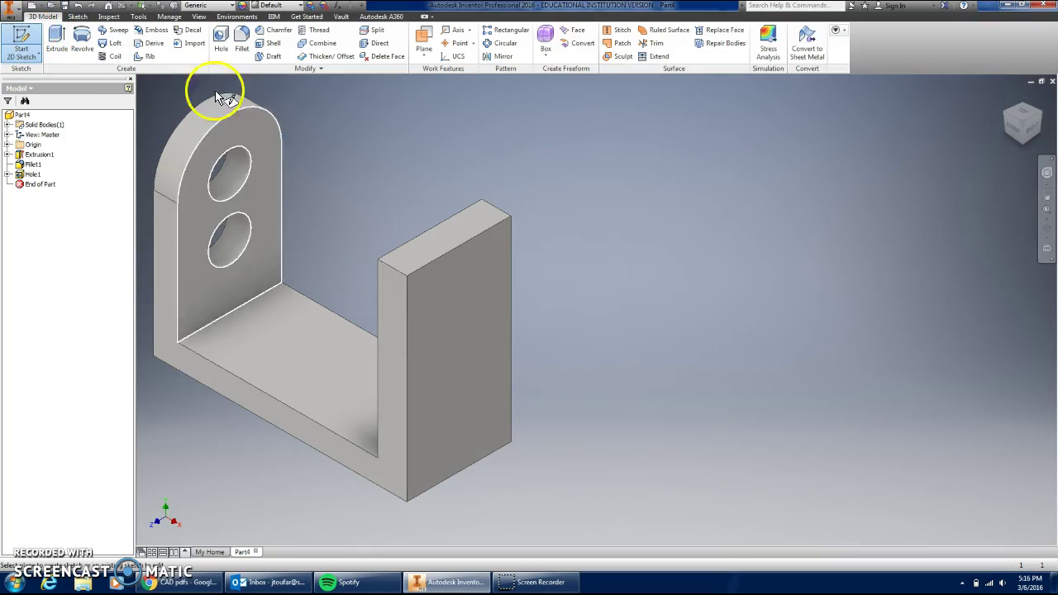
click(480, 347)
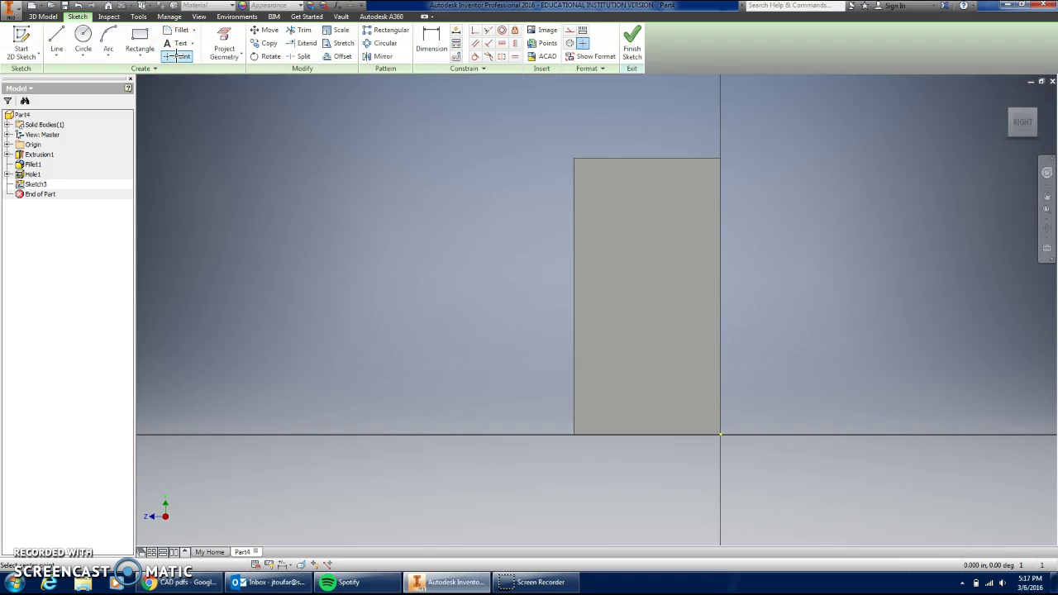
click(519, 205)
click(780, 204)
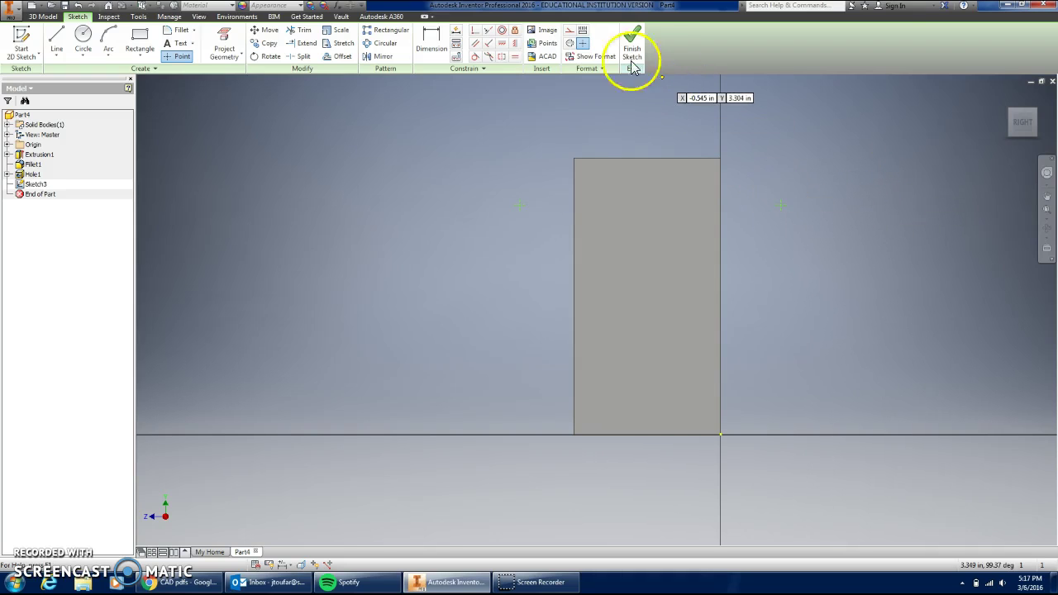
Step: Dimension the left sketch point .68 in below the thicker upright's top edge
click(431, 40)
click(650, 160)
click(519, 205)
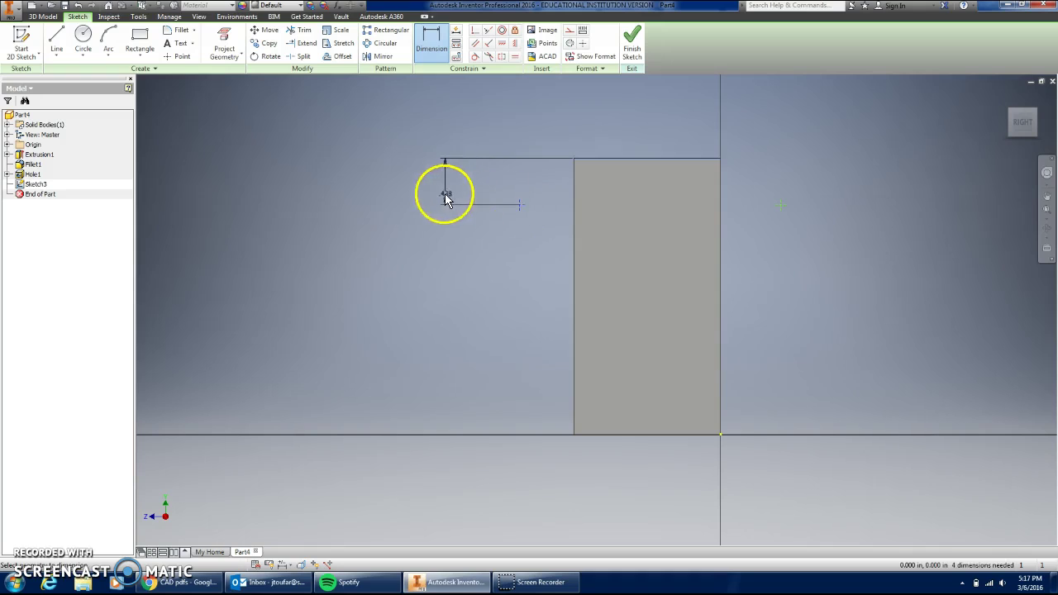
click(427, 193)
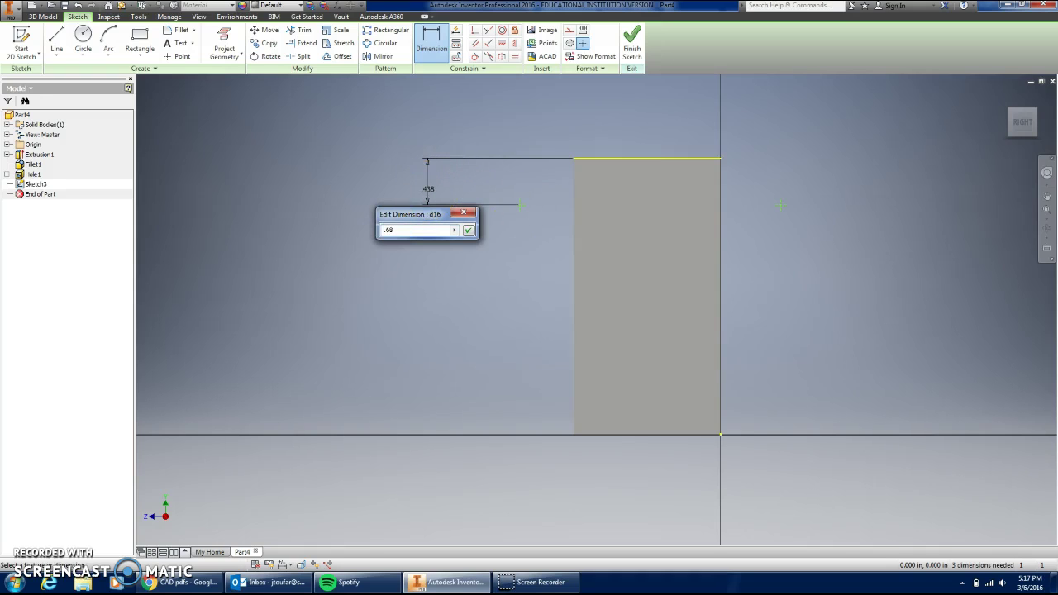
text(.68)
key(Return)
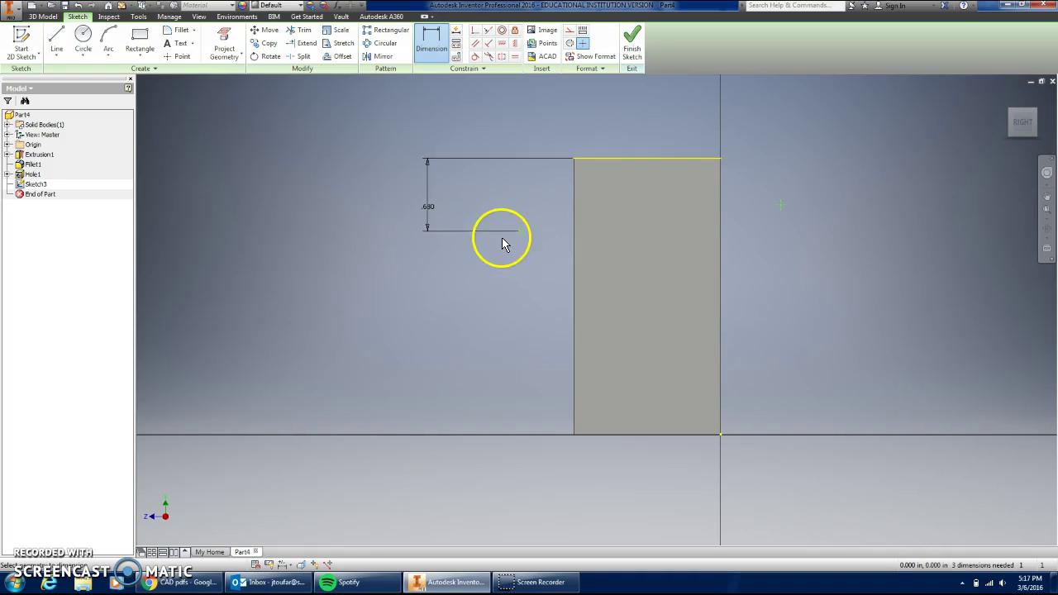
Step: Dimension the right sketch point .68 in below the thicker upright's top edge
click(687, 159)
click(781, 205)
click(847, 195)
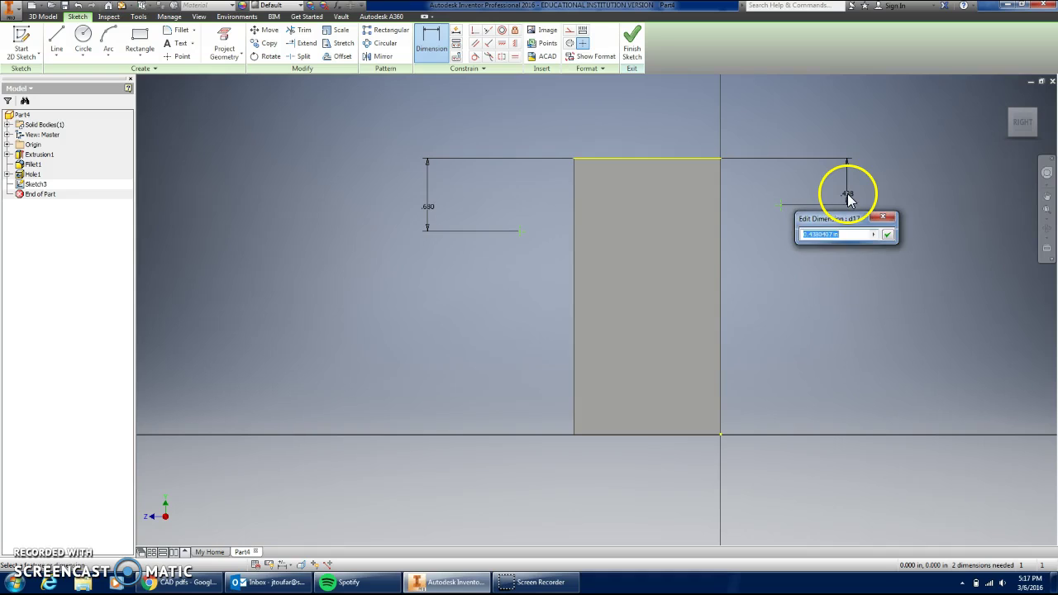
text(.68)
key(Return)
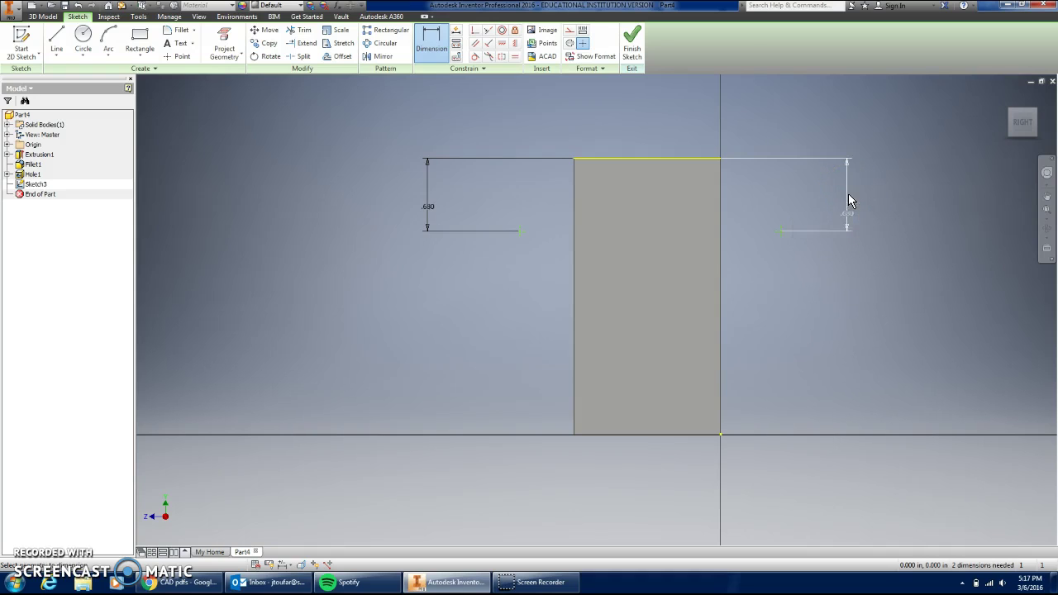
Step: Place a sketch point at the midpoint of the thicker upright's top edge
click(425, 46)
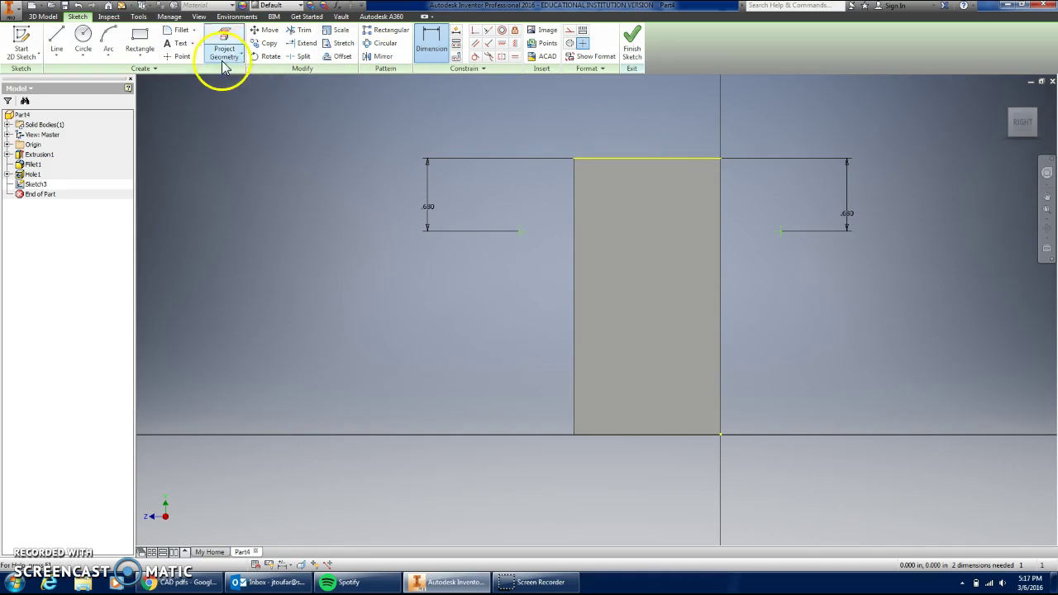
click(181, 57)
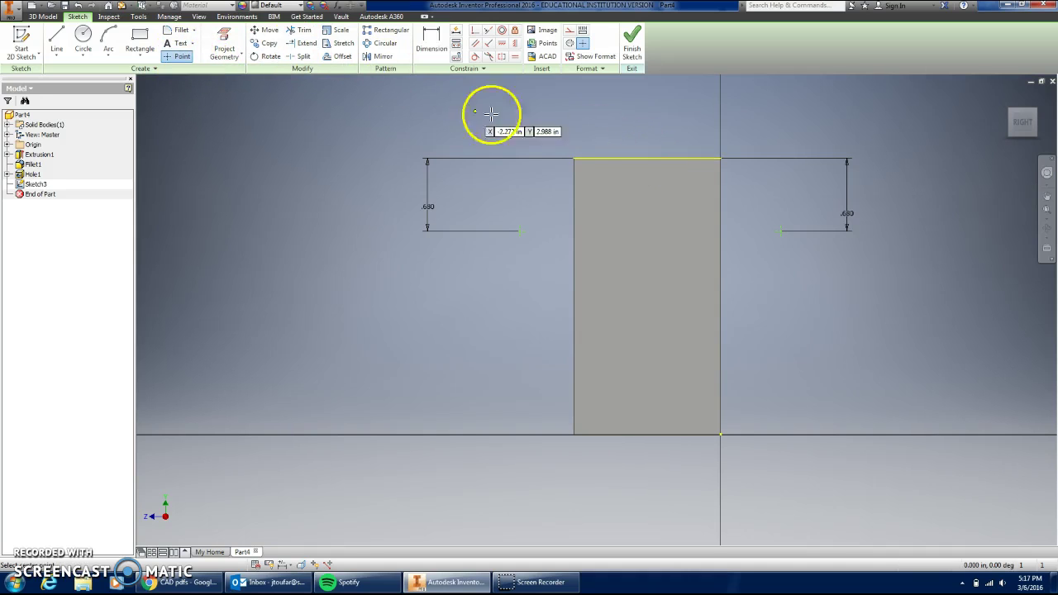
click(647, 158)
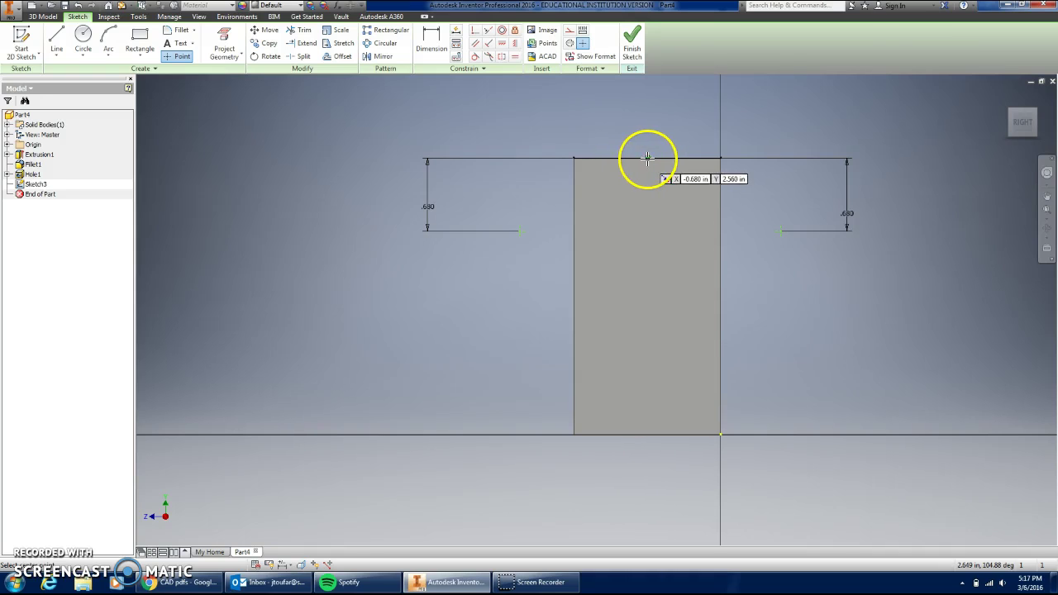
Step: Dimension the left and right sketch points each .88 in horizontally from the top edge's midpoint
click(430, 37)
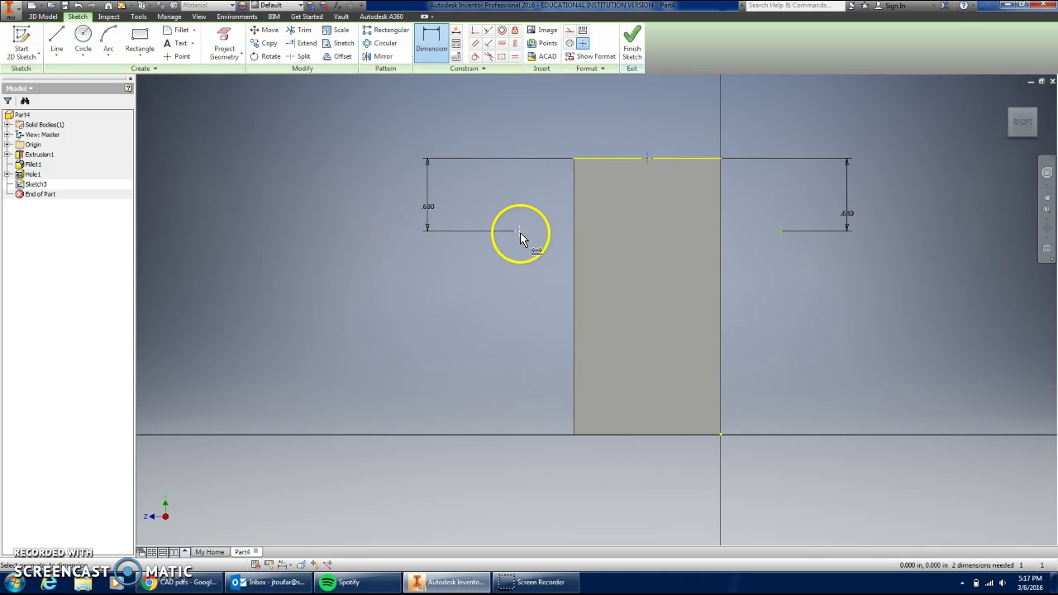
click(519, 232)
click(574, 125)
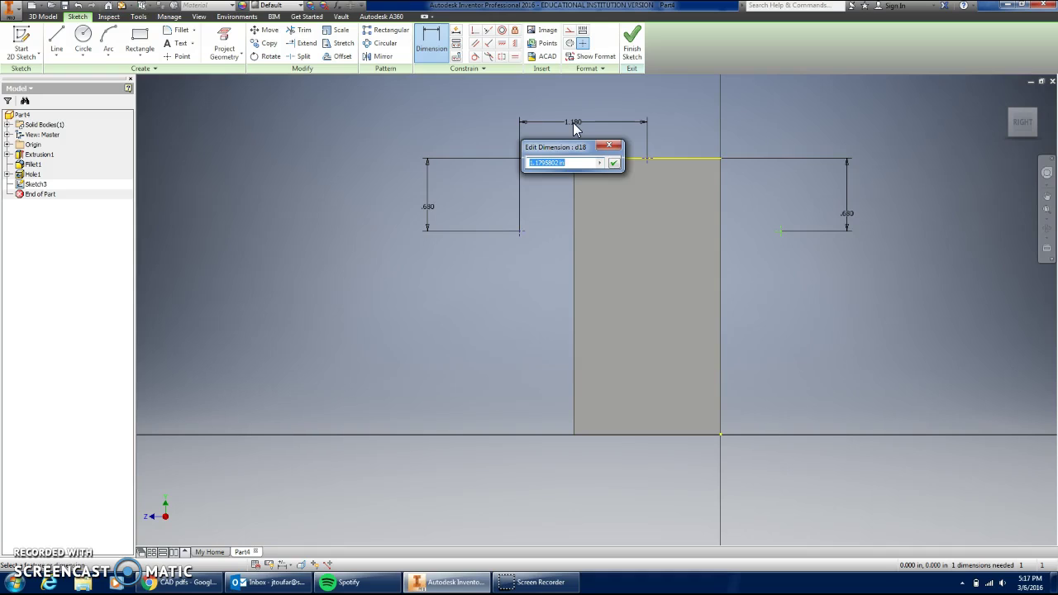
key(Return)
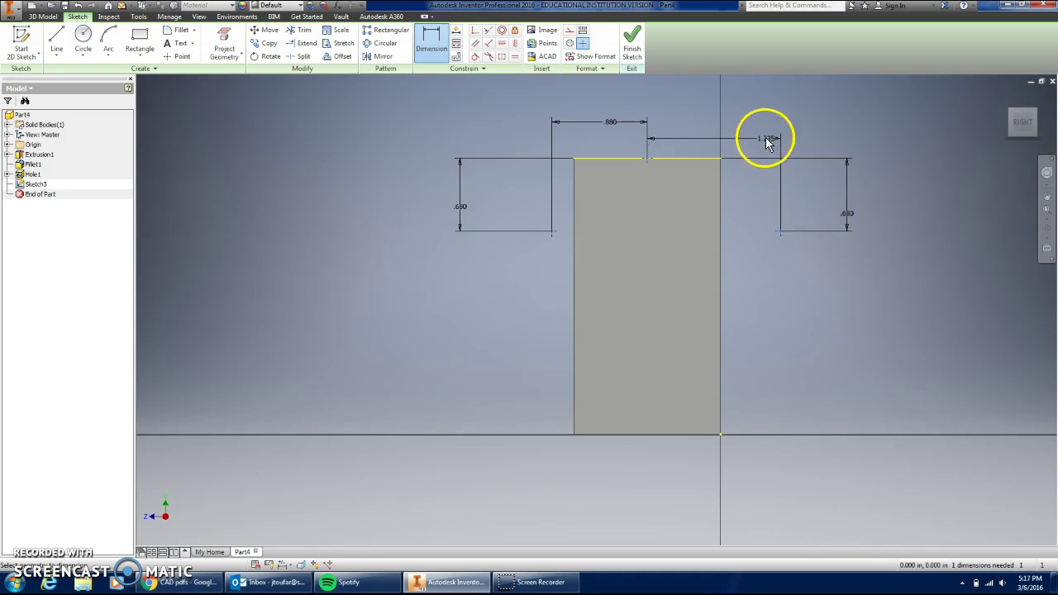
click(750, 123)
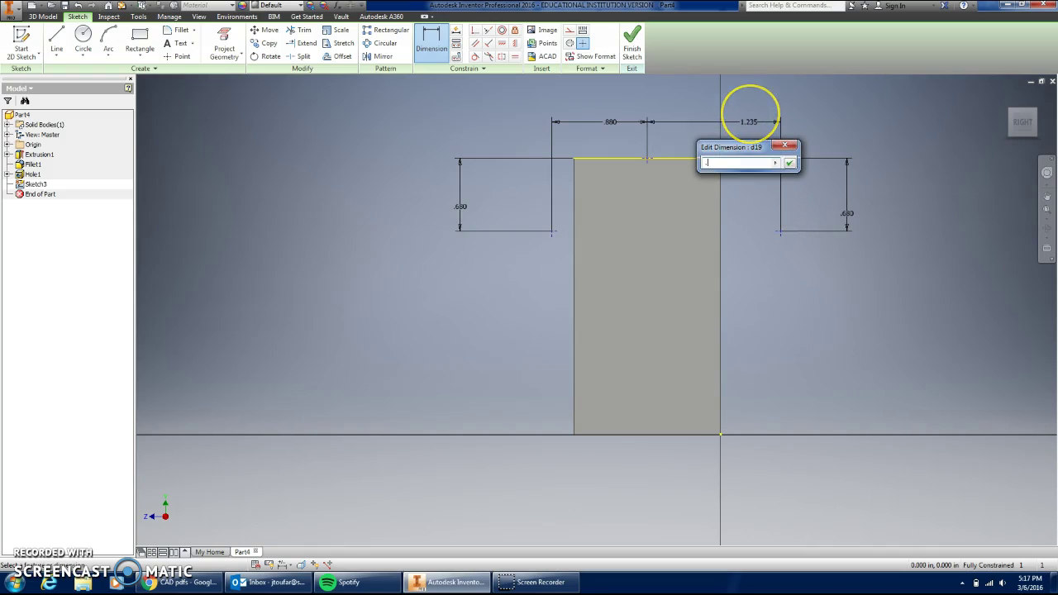
key(Return)
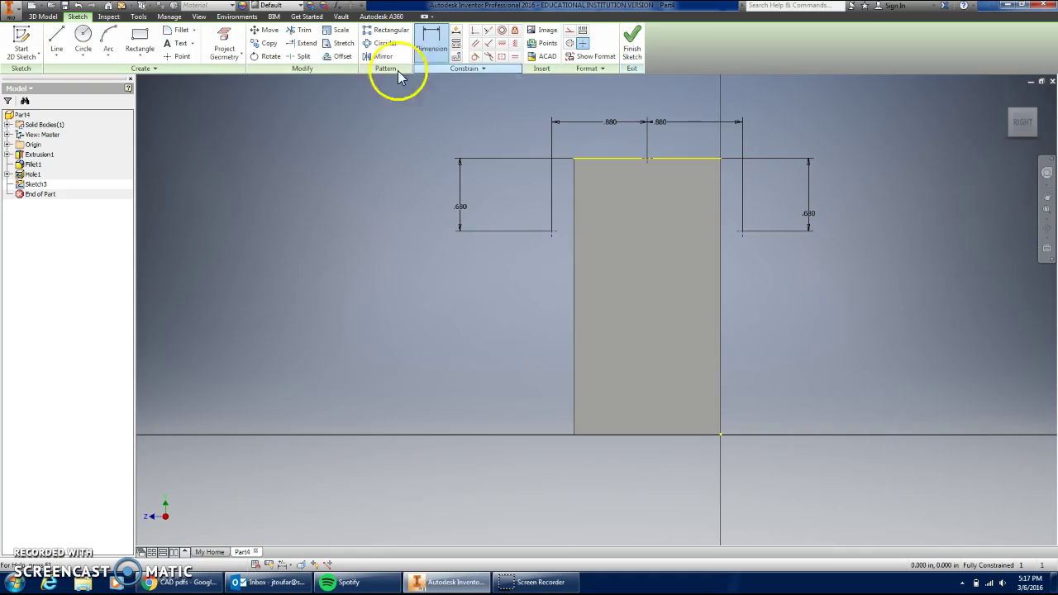
Step: Draw a 180-degree center-point arc of .68 in radius around the left sketch point, bulging outward
click(108, 54)
click(130, 124)
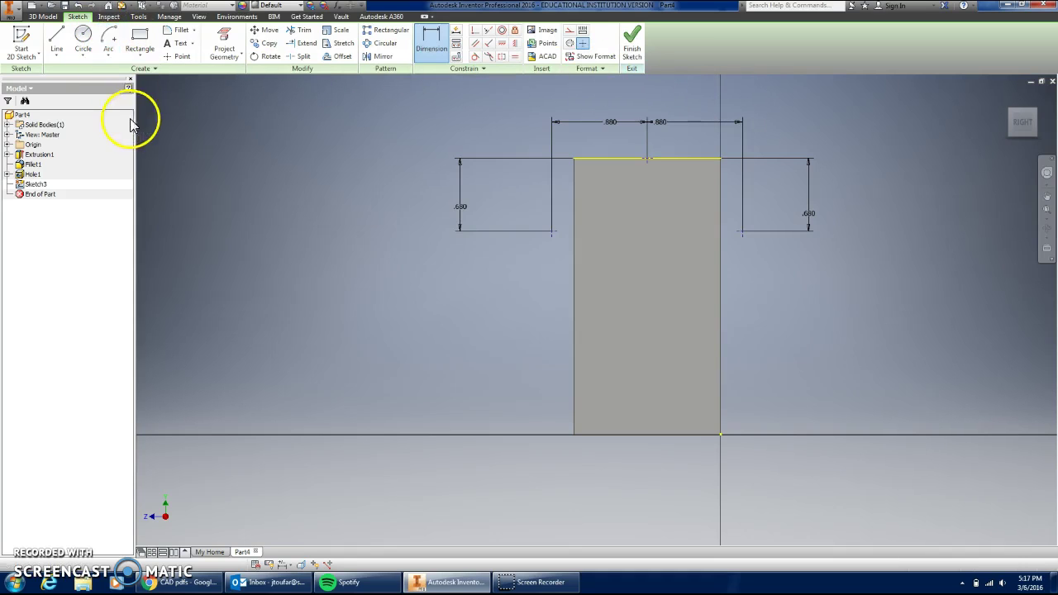
click(552, 231)
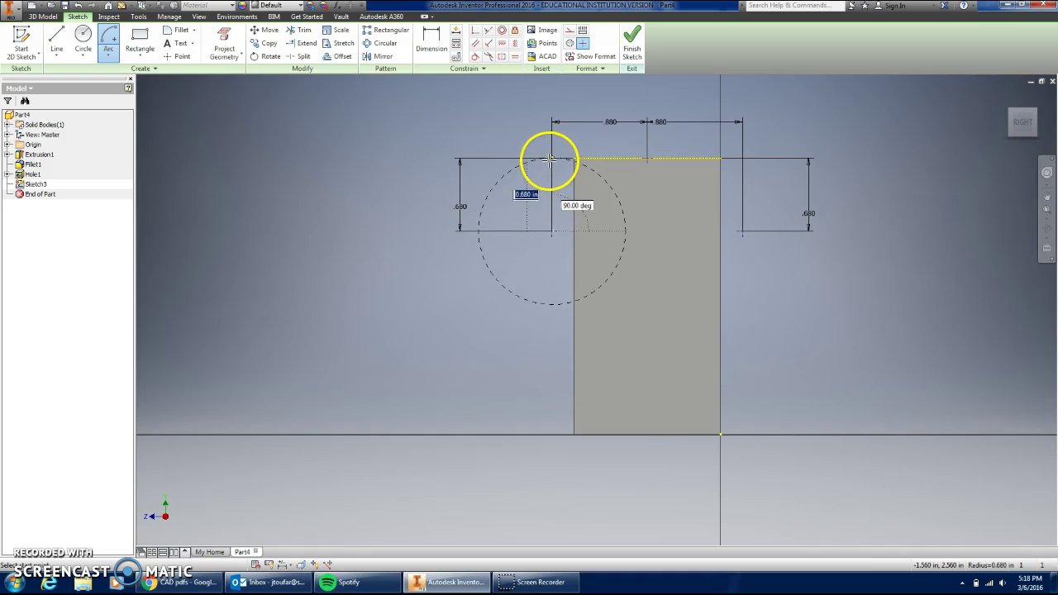
click(552, 158)
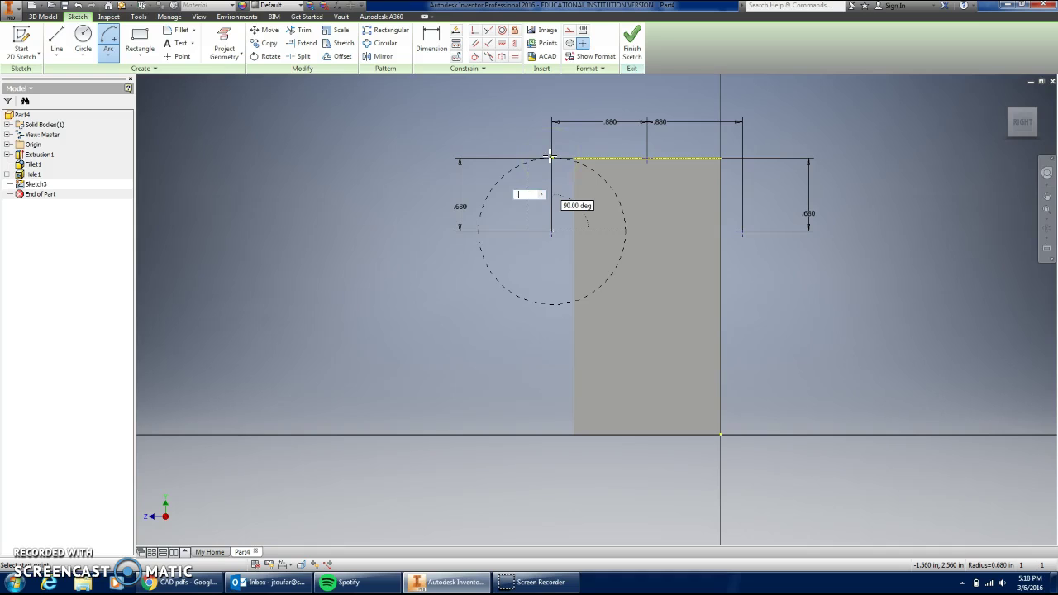
drag(550, 156, 551, 305)
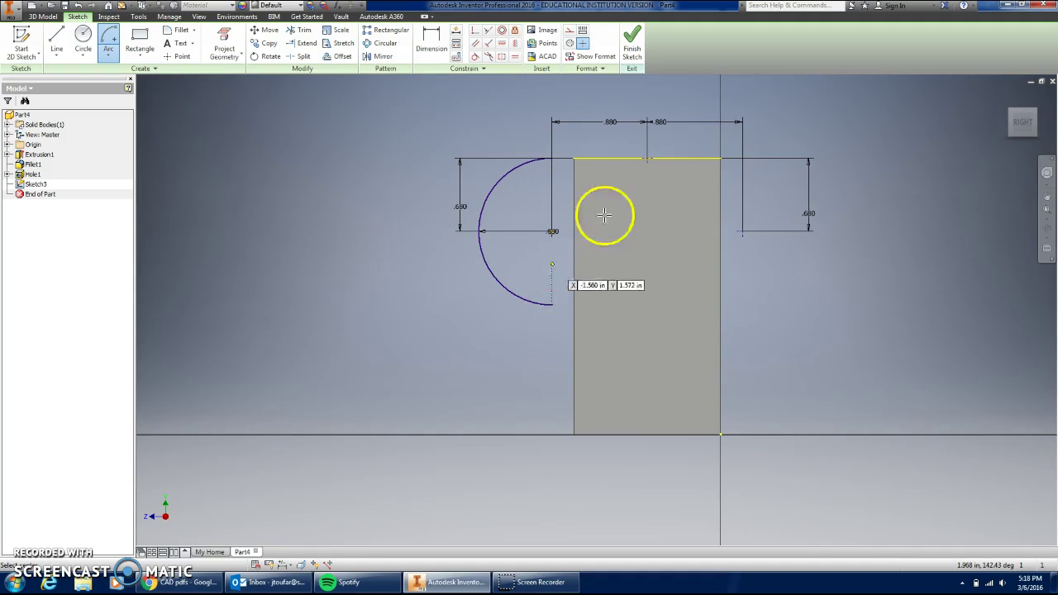
Step: Draw a matching outward 180-degree arc of .68 in radius around the right sketch point
click(742, 231)
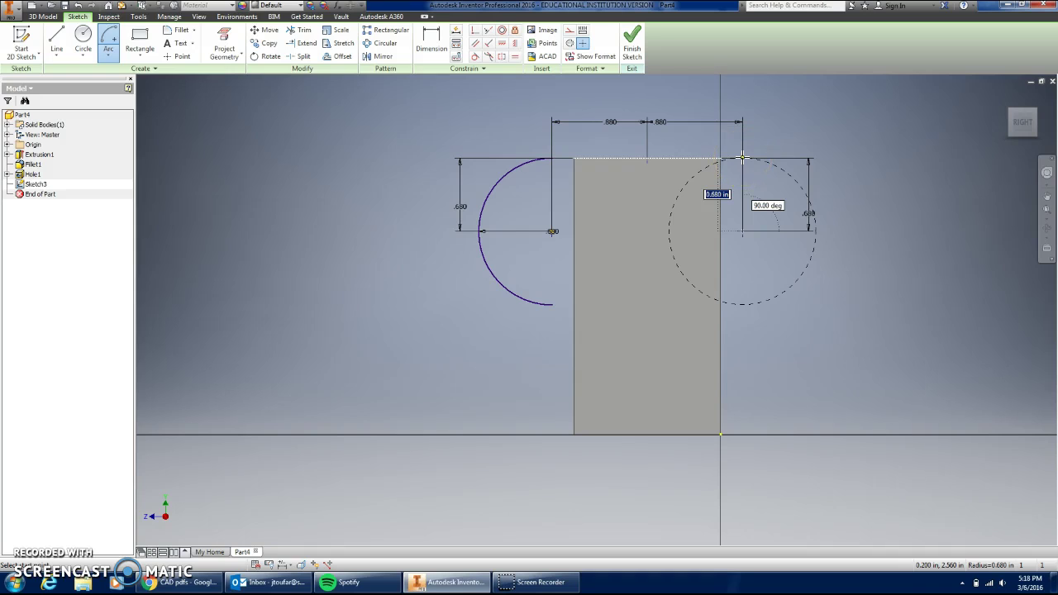
click(742, 157)
drag(742, 157, 743, 281)
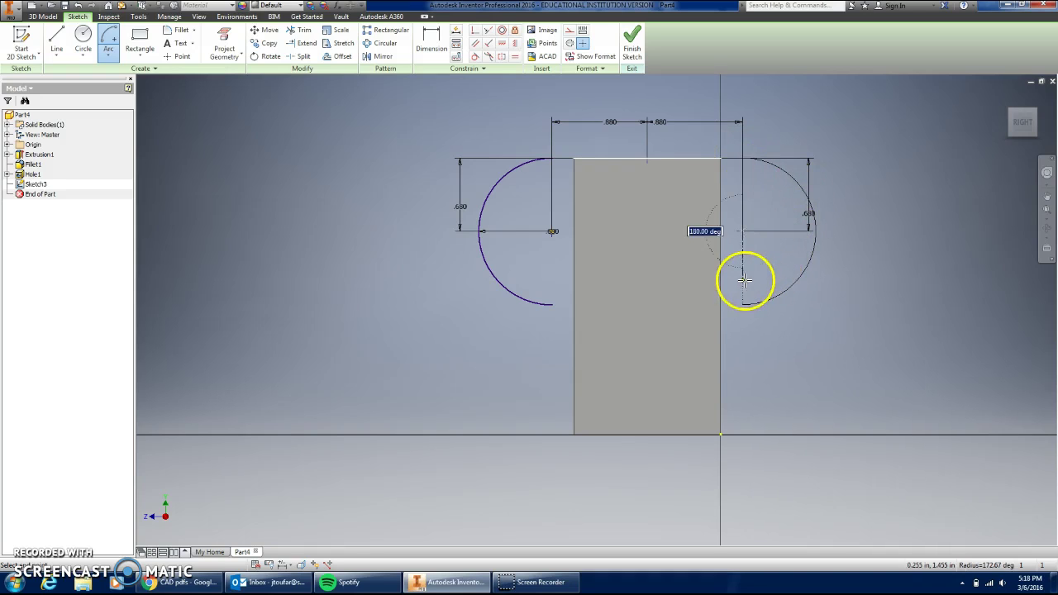
click(741, 304)
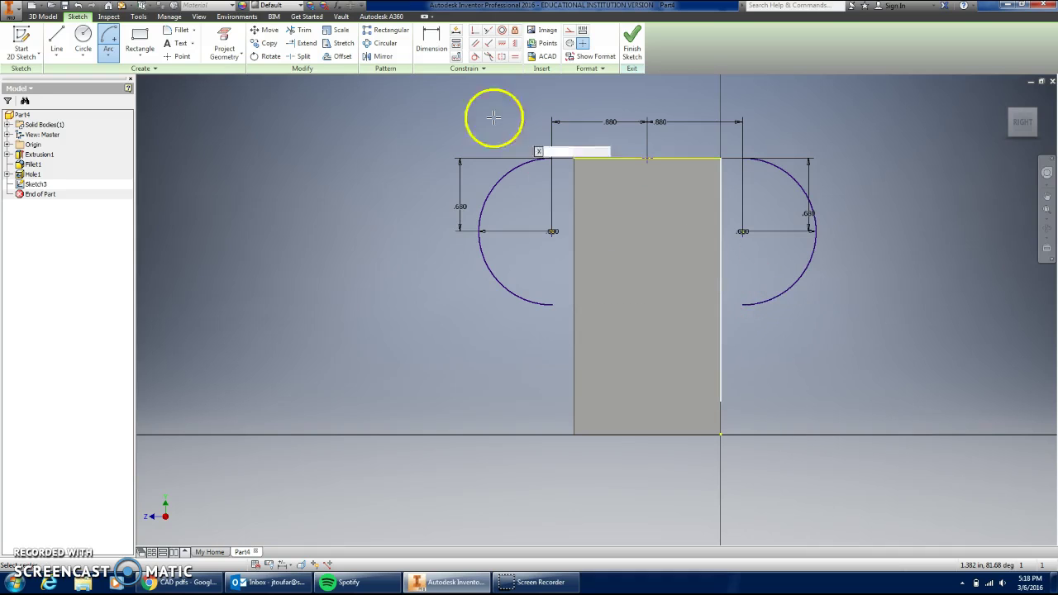
Step: Close the profile with horizontal lines joining the two arcs' upper ends and lower ends
click(56, 45)
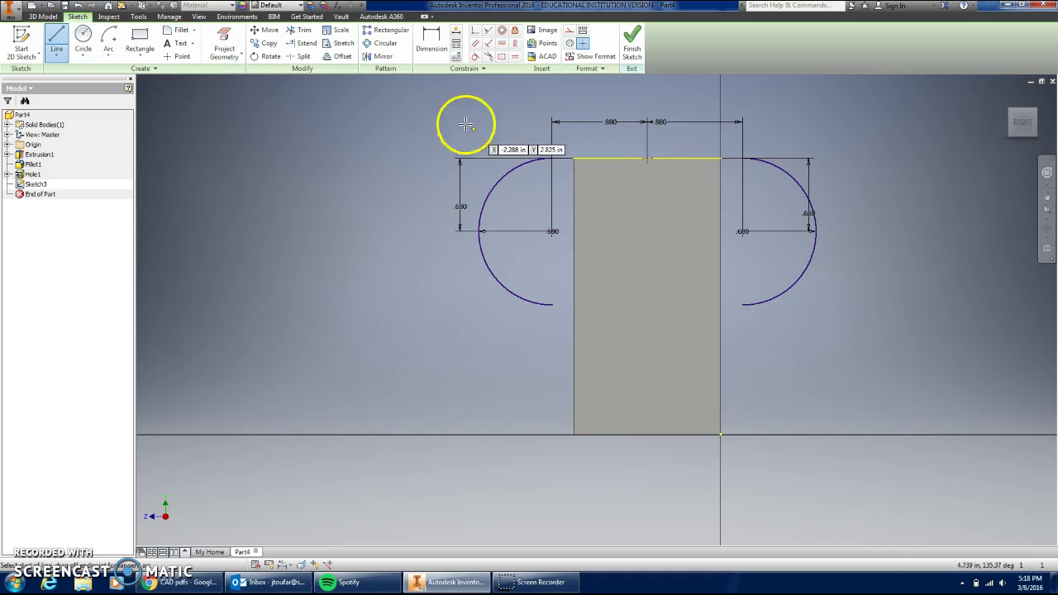
click(552, 157)
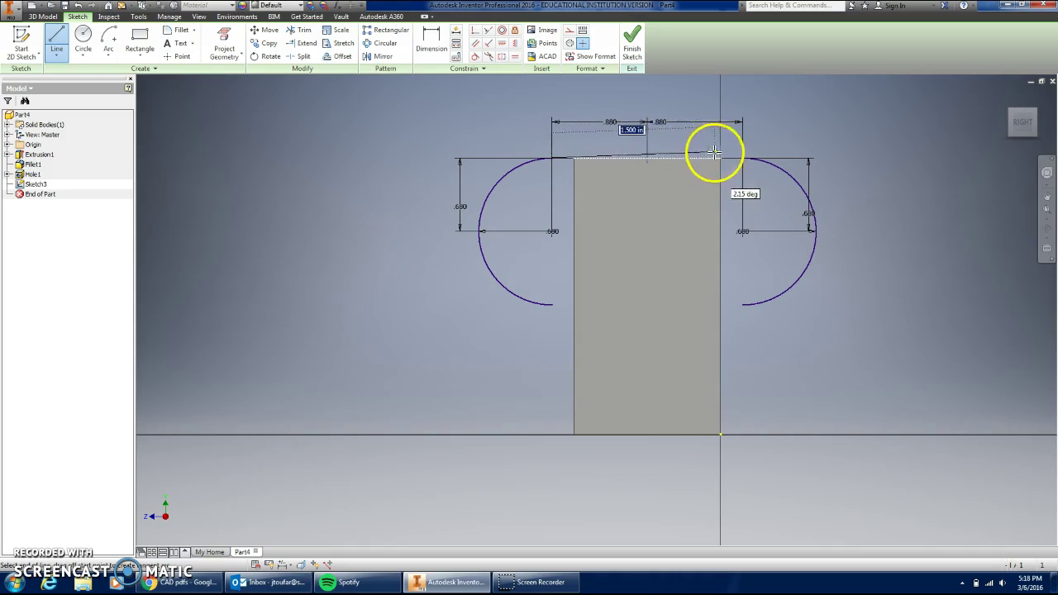
double_click(741, 158)
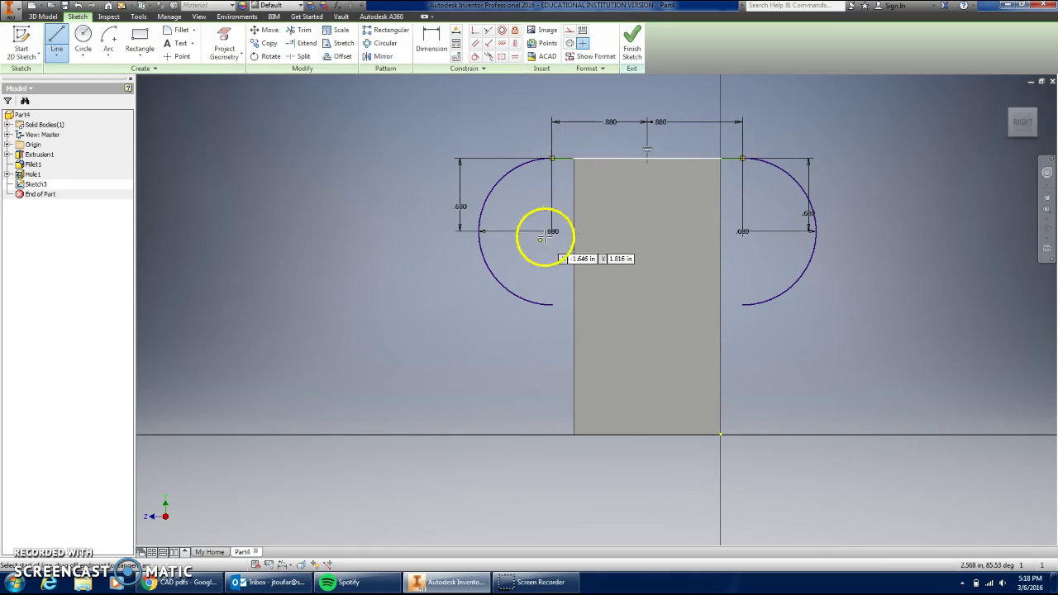
click(551, 304)
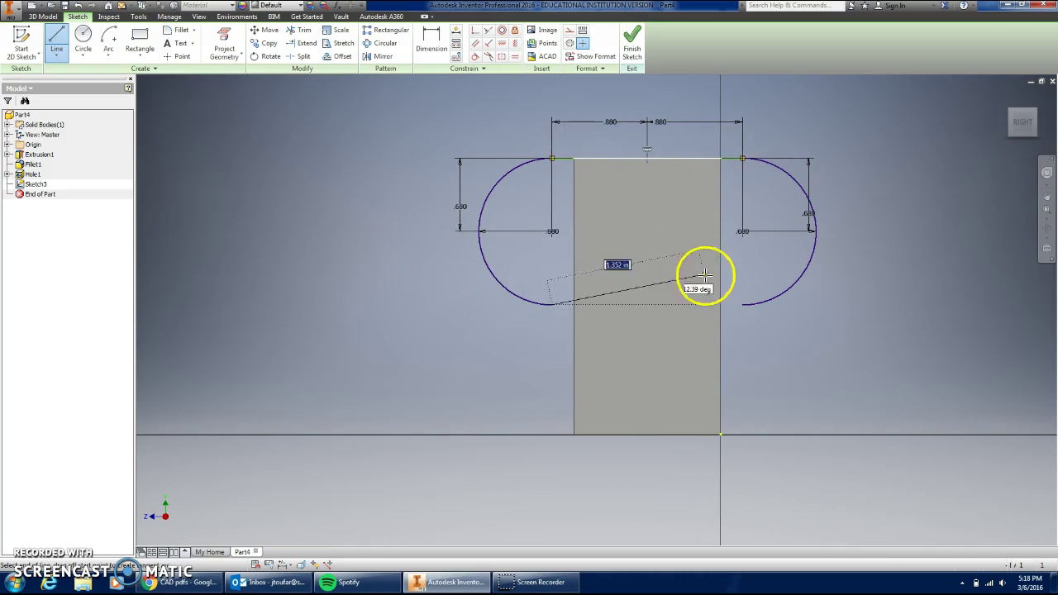
double_click(743, 305)
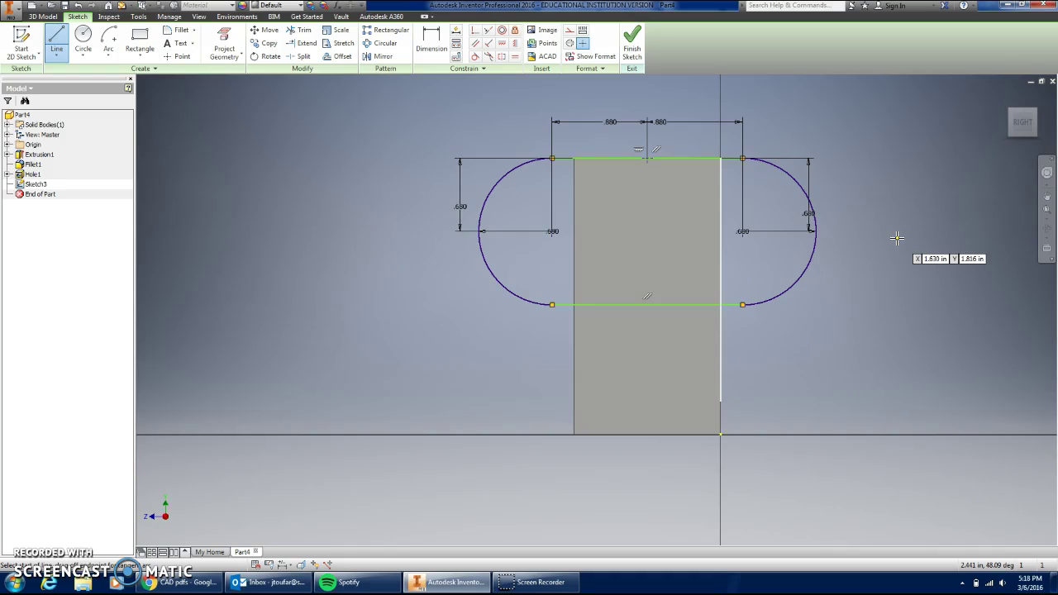
click(112, 33)
click(552, 231)
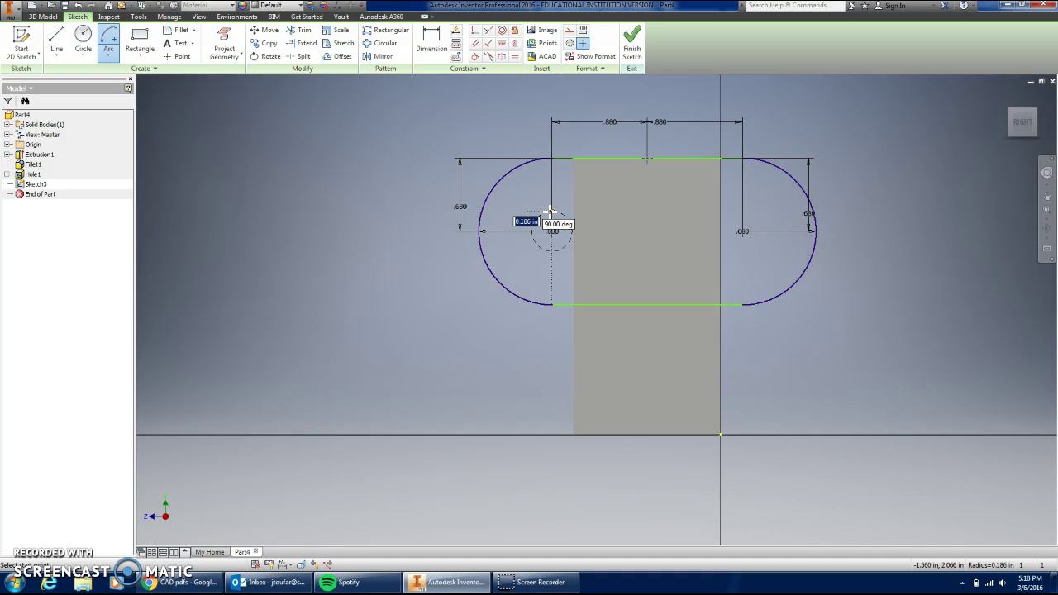
key(Escape)
Step: Finish the sketch of the rounded-end profile
click(632, 39)
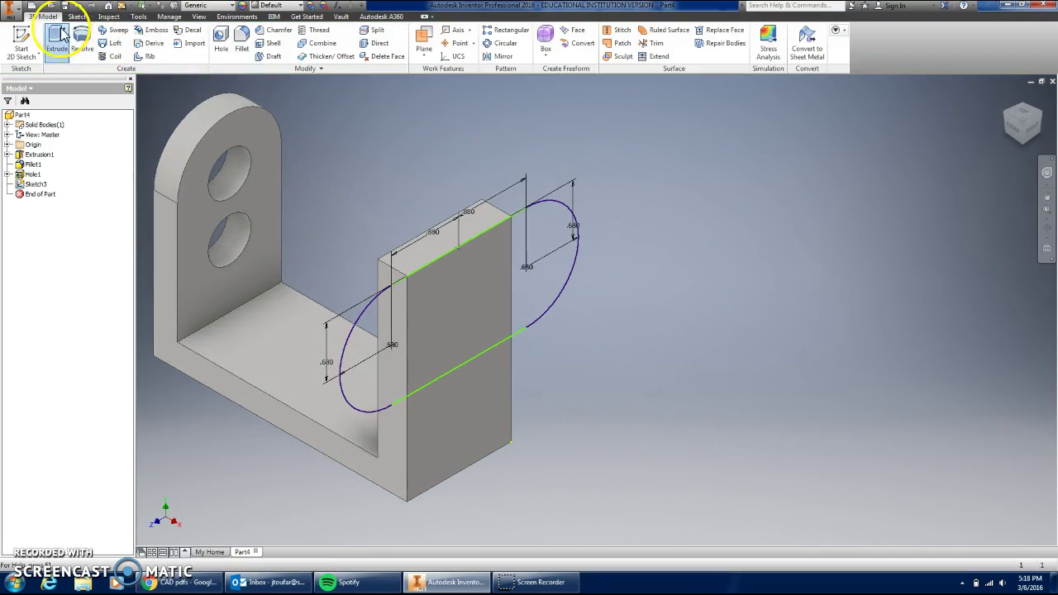
Step: Try to cut the rounded-end profile .38 in inward through the thicker upright, and undo the cut
click(56, 40)
click(351, 329)
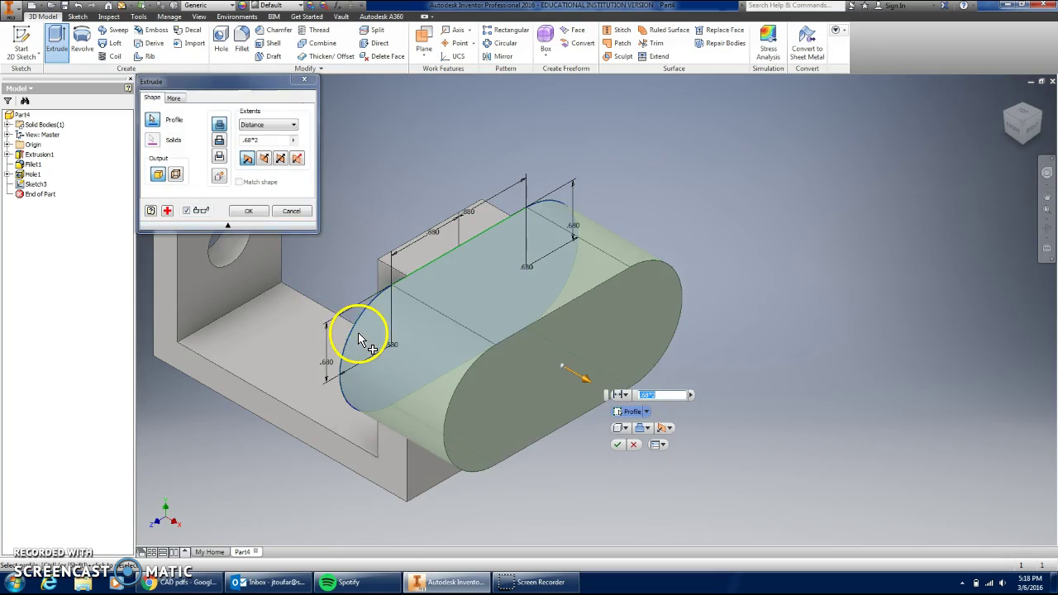
click(263, 159)
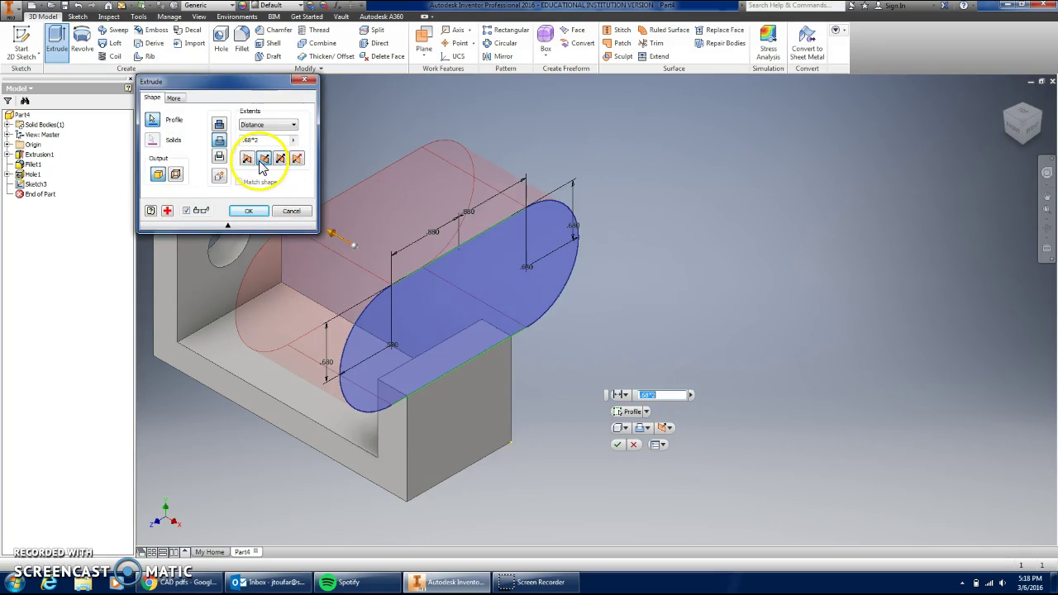
click(255, 139)
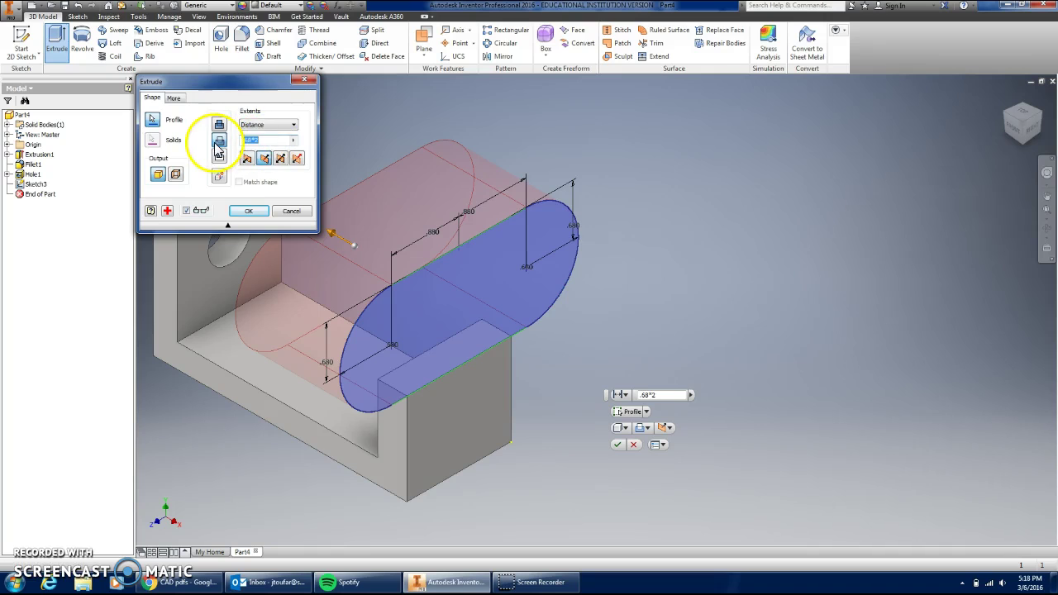
text(.38)
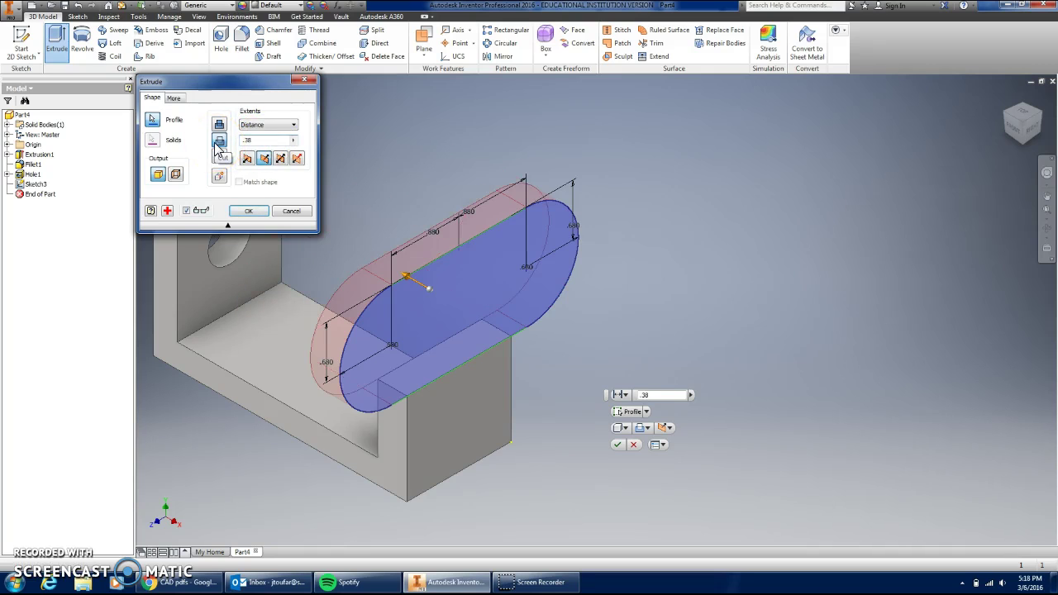
key(Return)
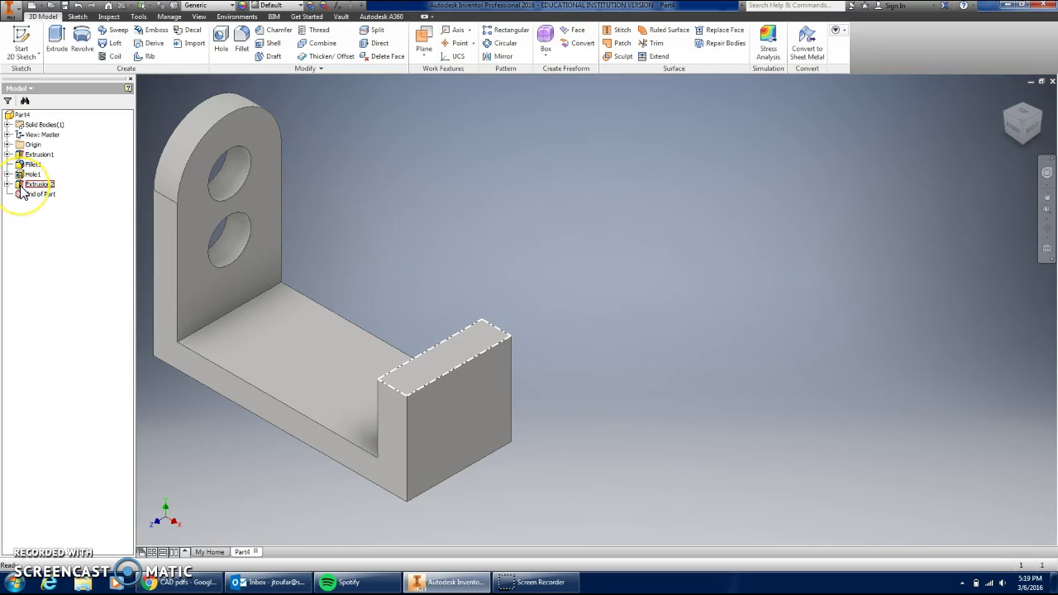
click(79, 5)
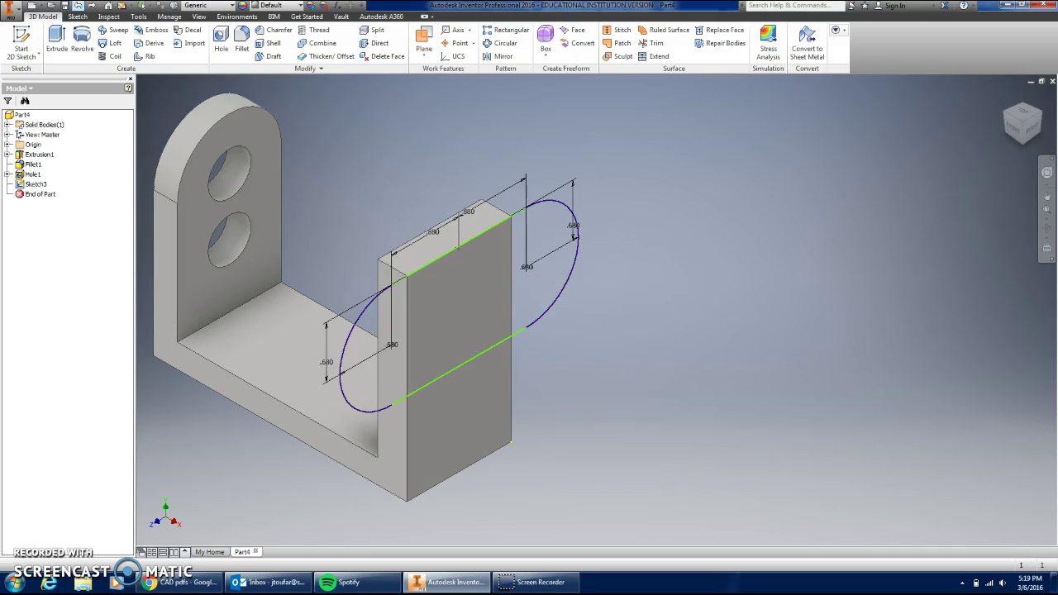
Step: Extrude the rounded-end profile .38 in inward as a join with the thicker upright
click(56, 39)
click(432, 326)
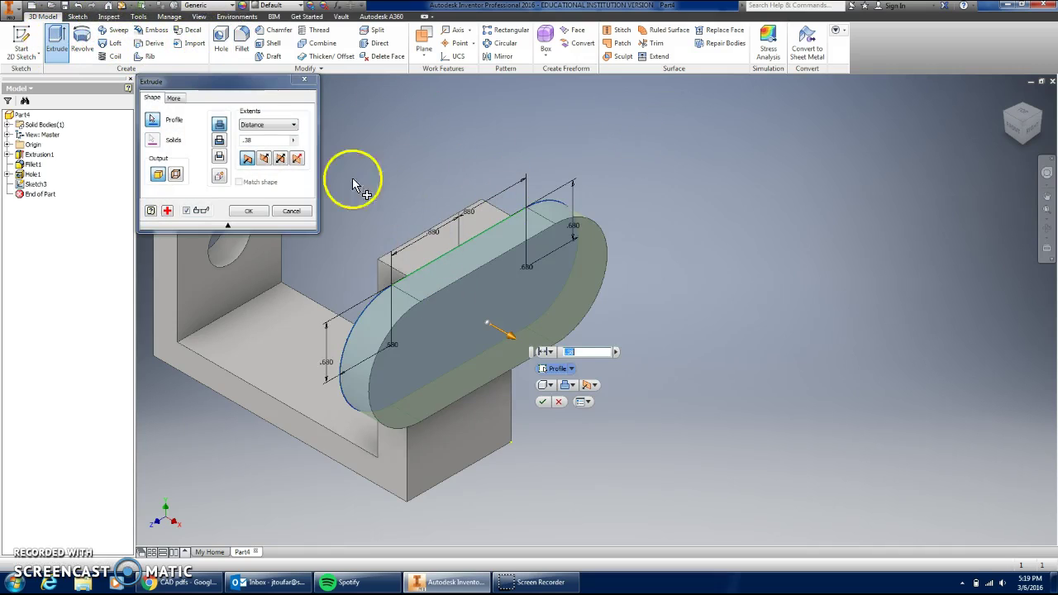
click(219, 141)
click(219, 124)
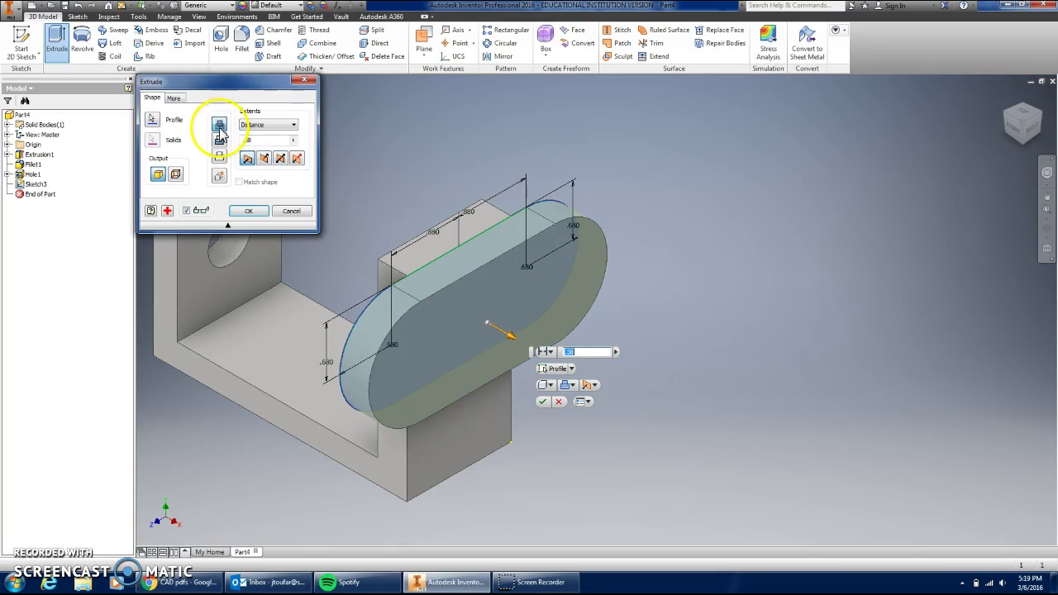
click(264, 157)
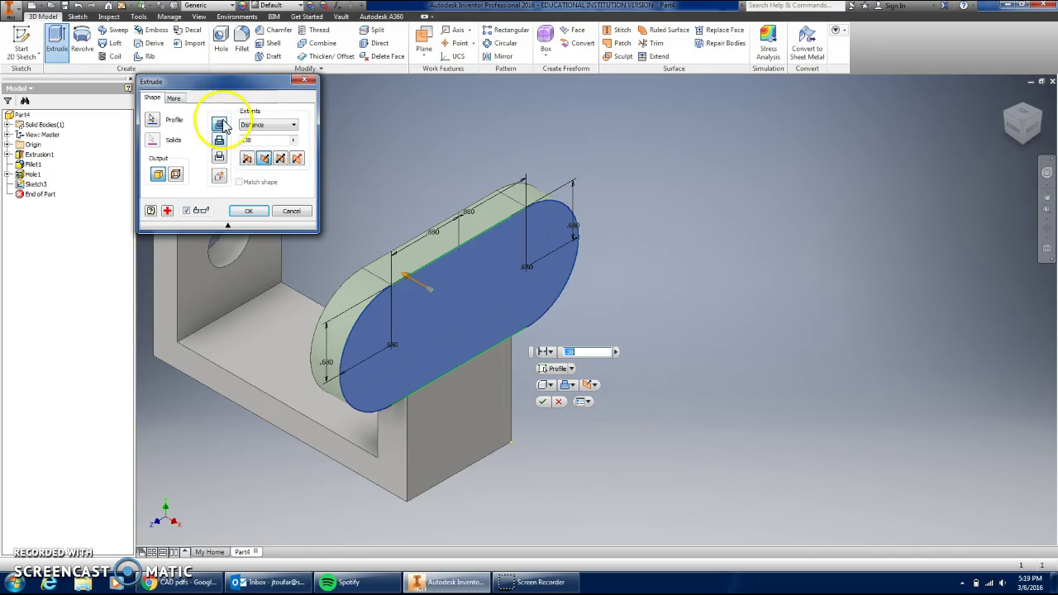
click(258, 209)
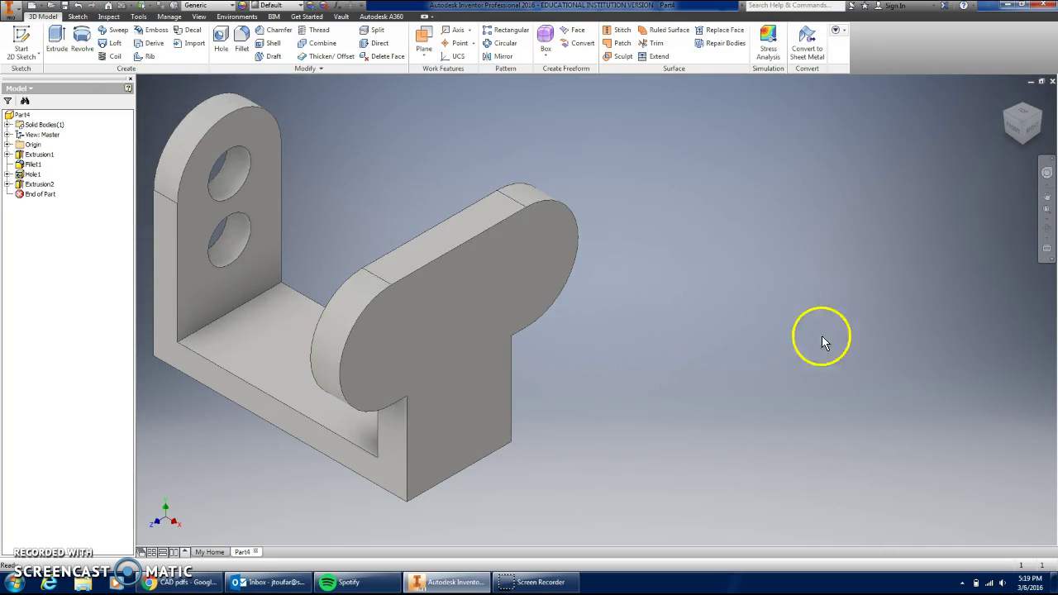
Step: Start a sketch on the widened upright's outer face and project its two rounded end arcs
click(25, 34)
click(497, 311)
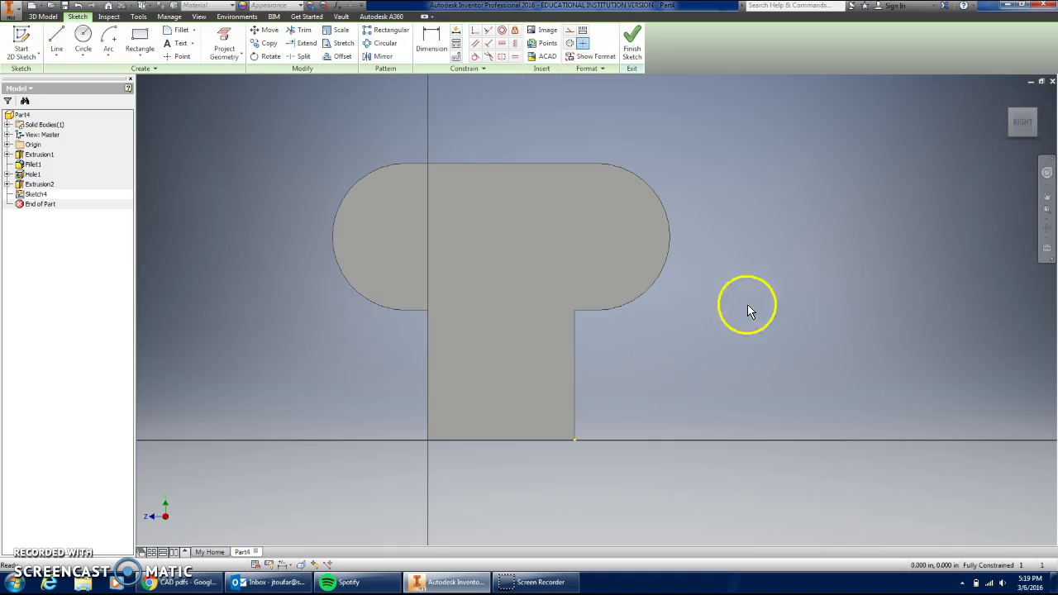
click(224, 41)
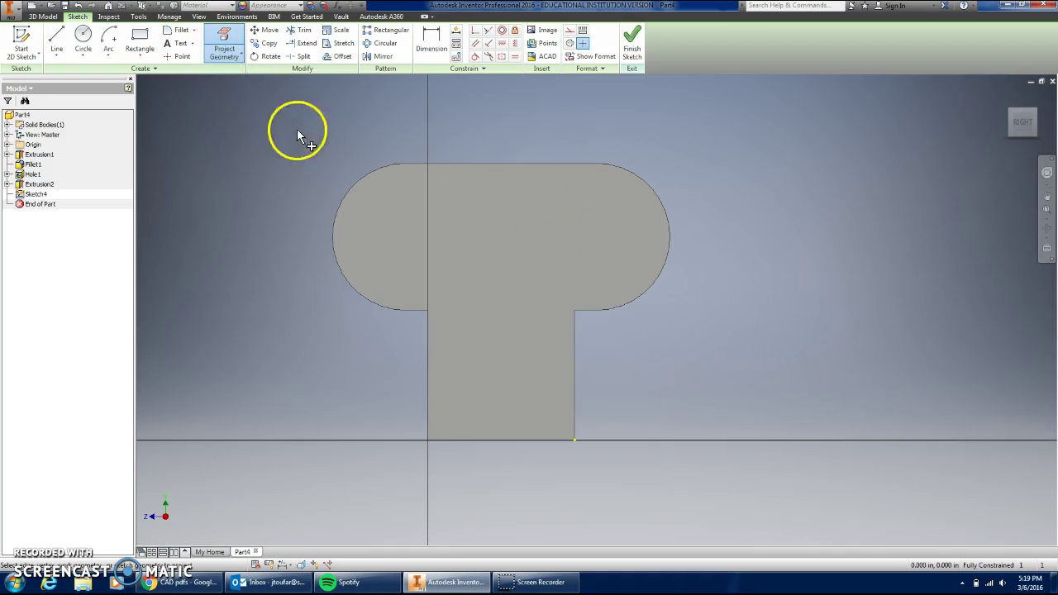
click(342, 209)
click(649, 188)
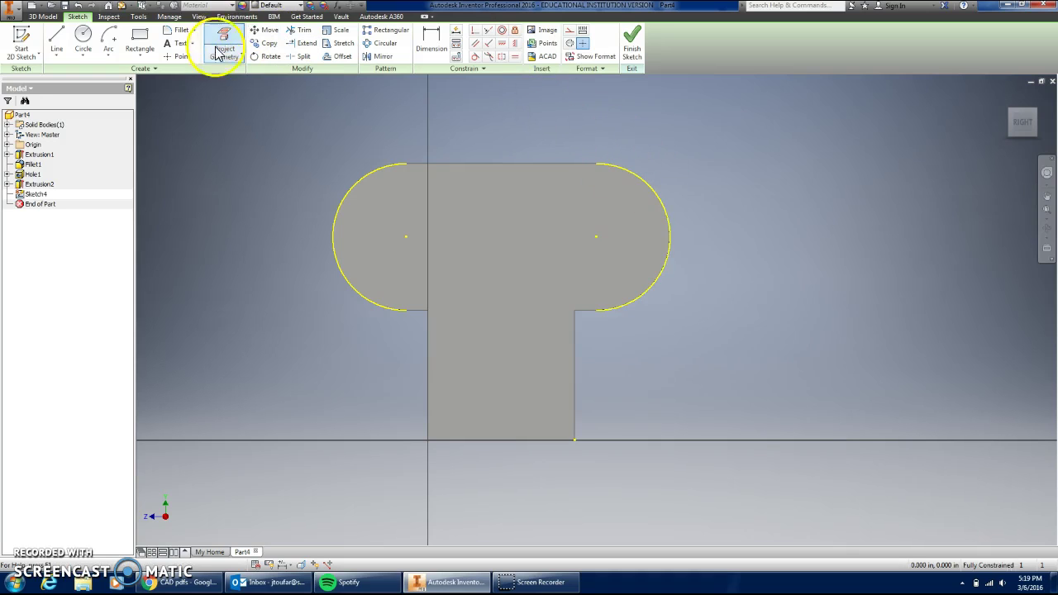
Step: Place sketch points at the centres of the two projected end arcs on the widened upright
click(177, 56)
click(405, 237)
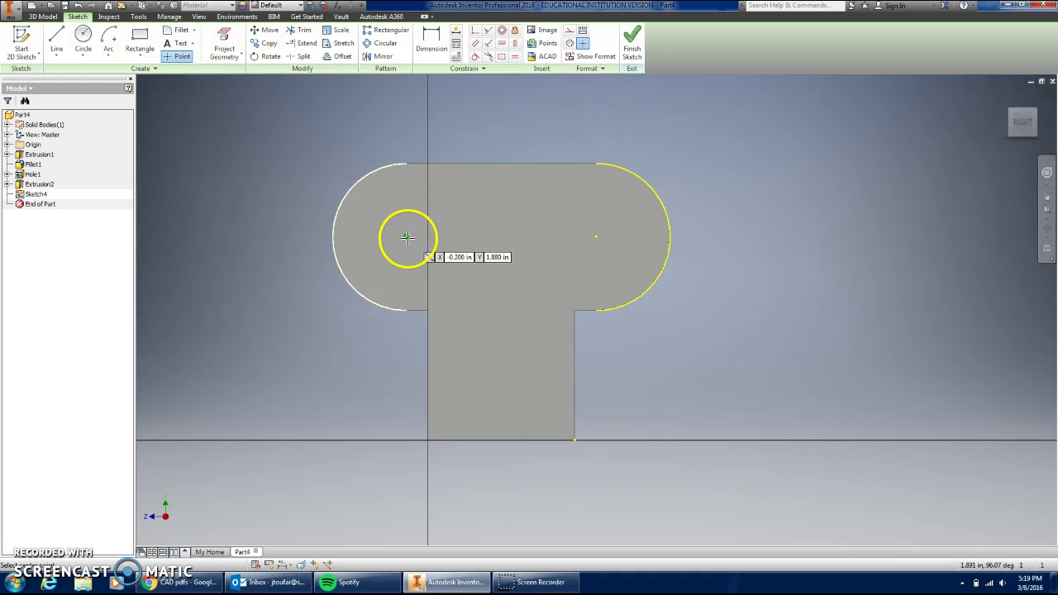
click(595, 237)
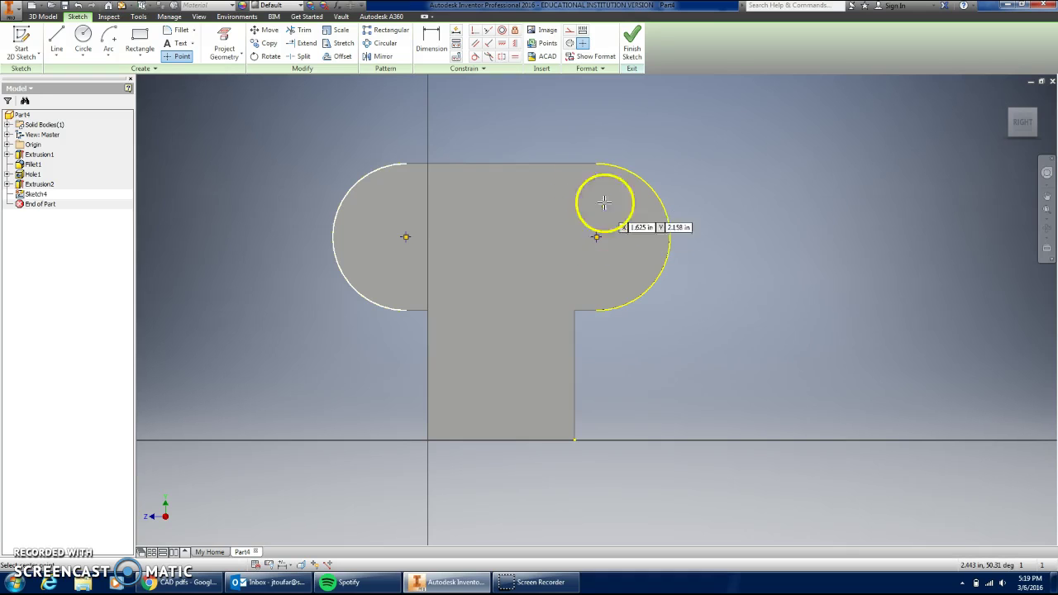
Step: Draw two outward-facing 180-degree arcs of .28 in radius, one centred on each sketch point
click(110, 38)
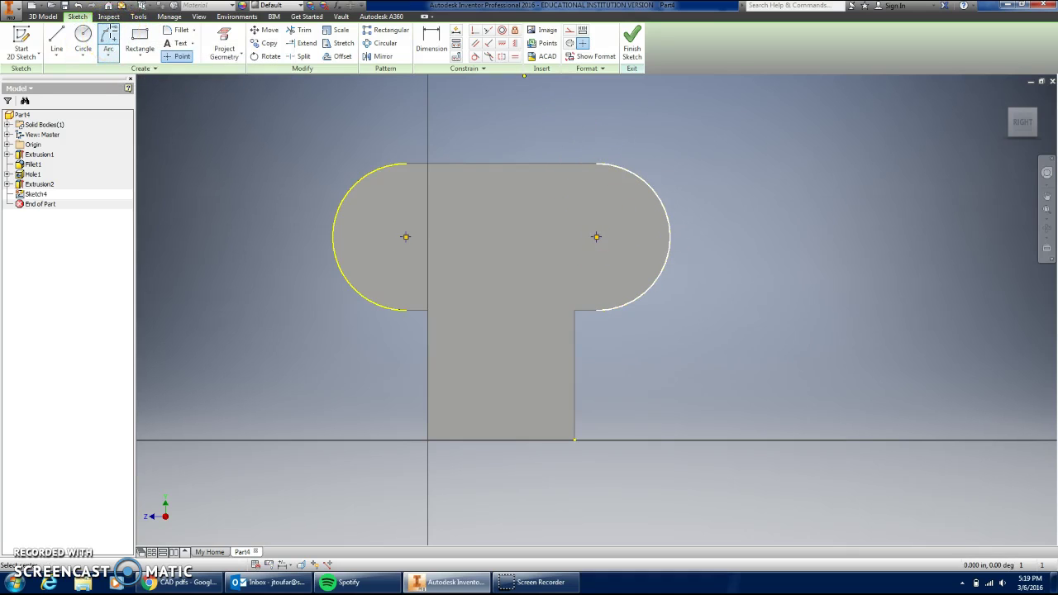
click(405, 236)
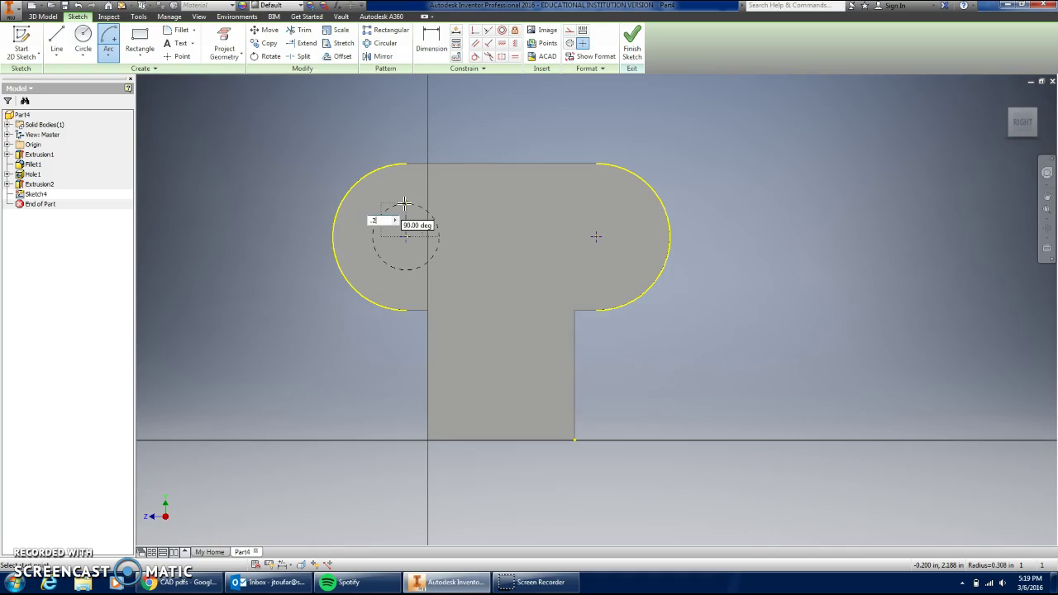
click(404, 203)
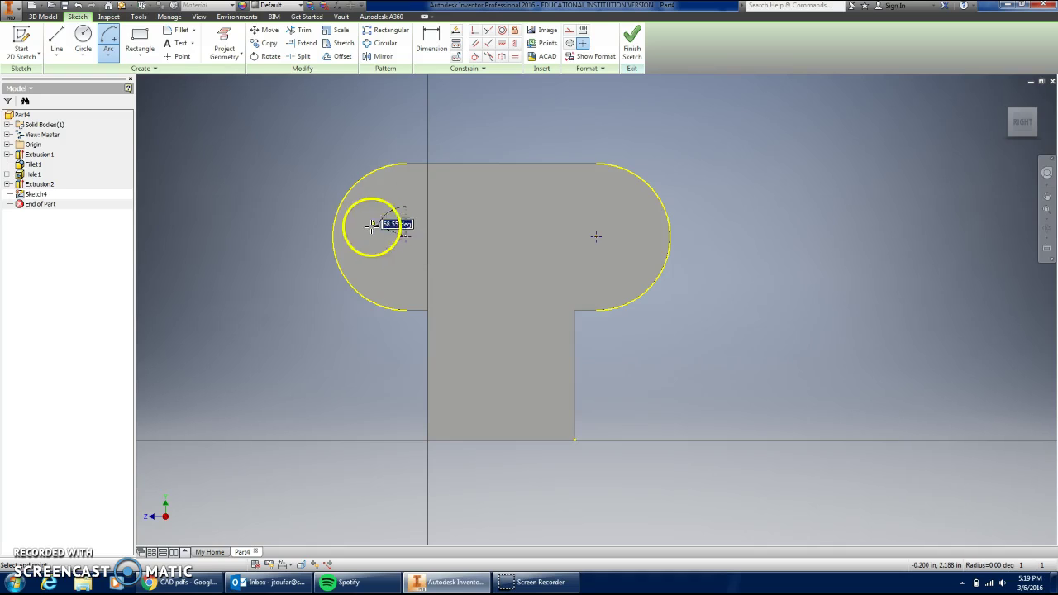
click(405, 266)
click(597, 235)
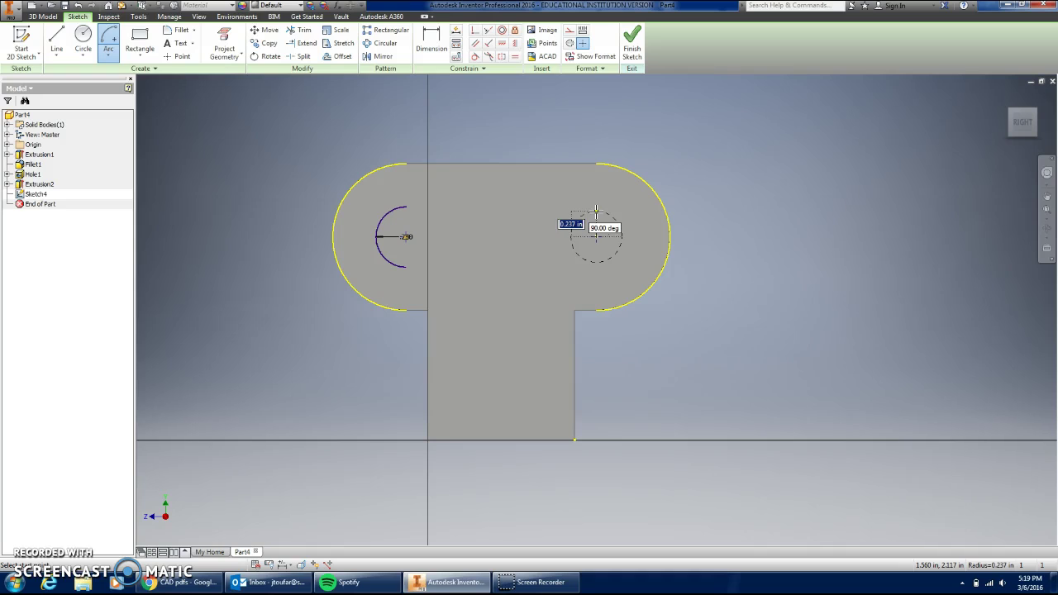
drag(596, 213, 599, 263)
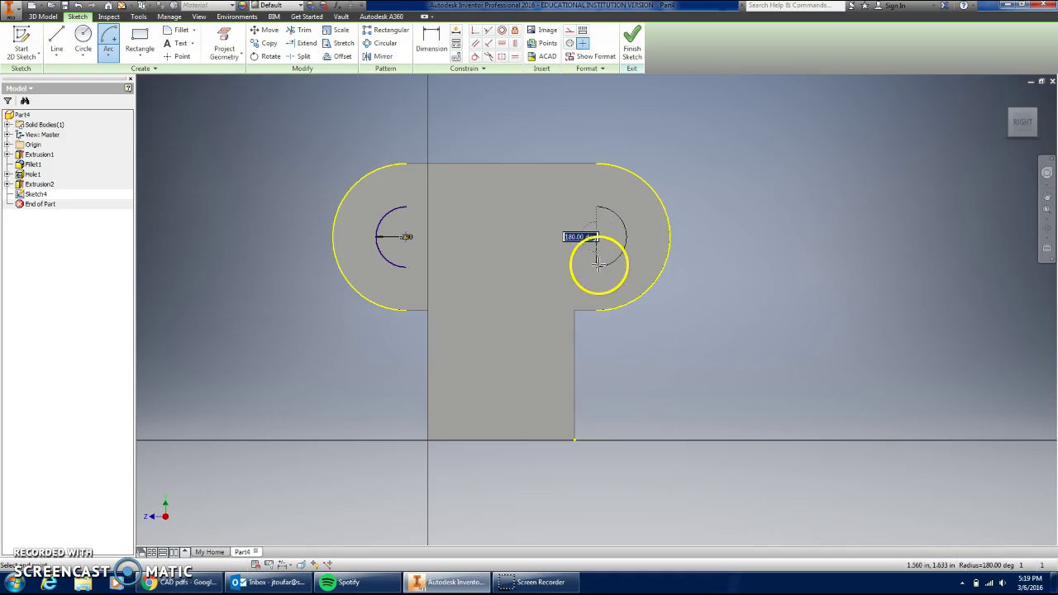
click(596, 264)
Step: Join the upper and lower ends of the two arcs with horizontal lines to close the slot profile, and finish the sketch
click(56, 42)
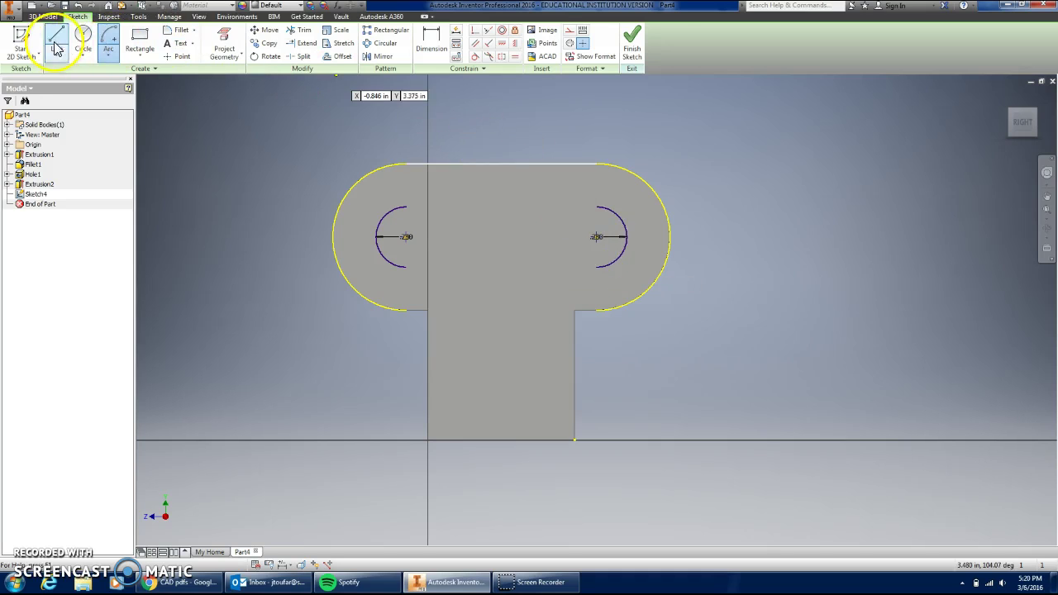
click(405, 205)
click(597, 206)
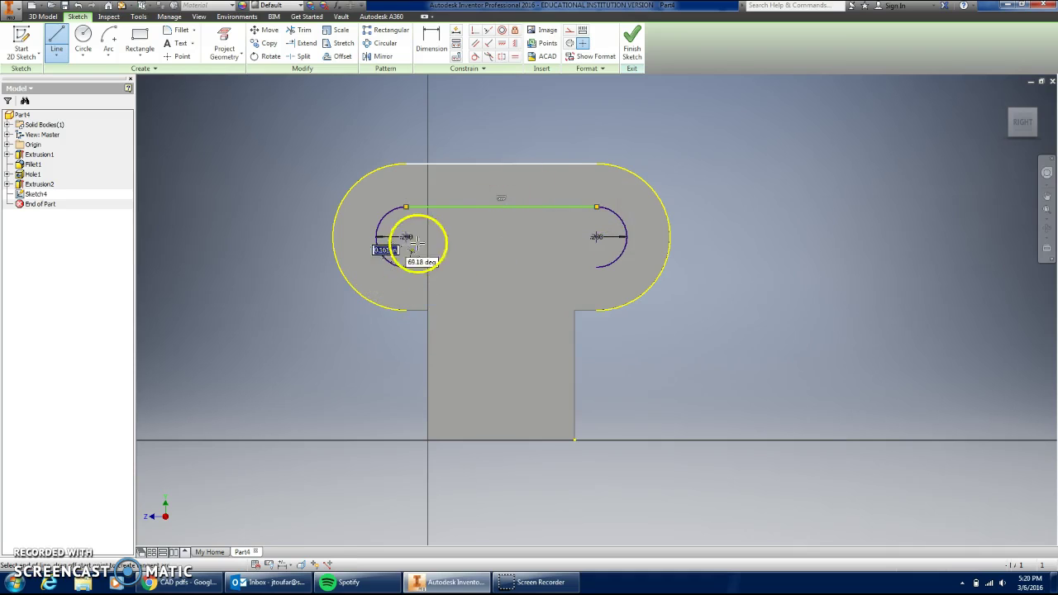
click(597, 266)
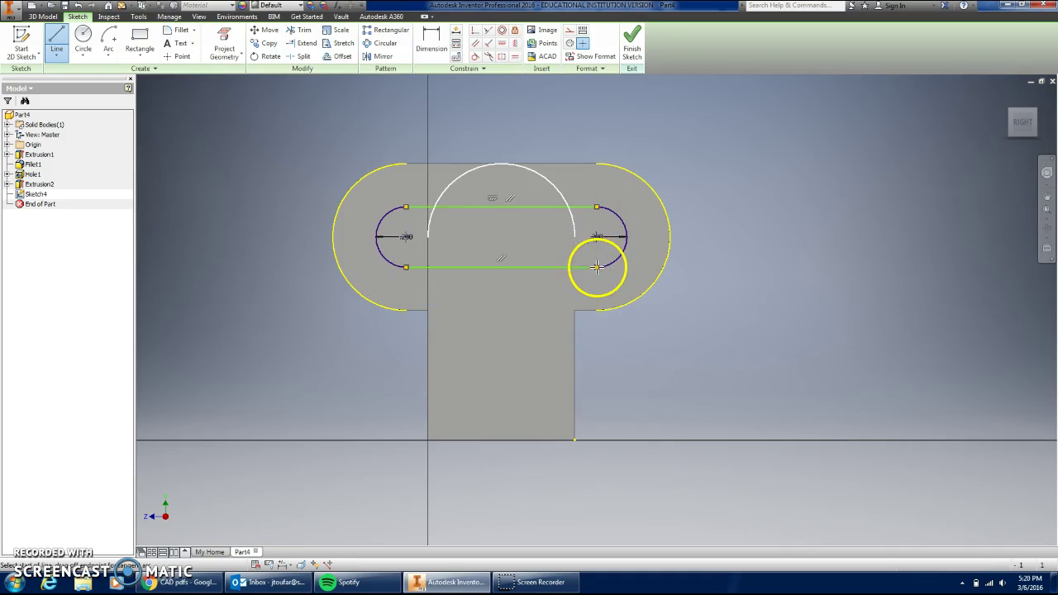
click(632, 51)
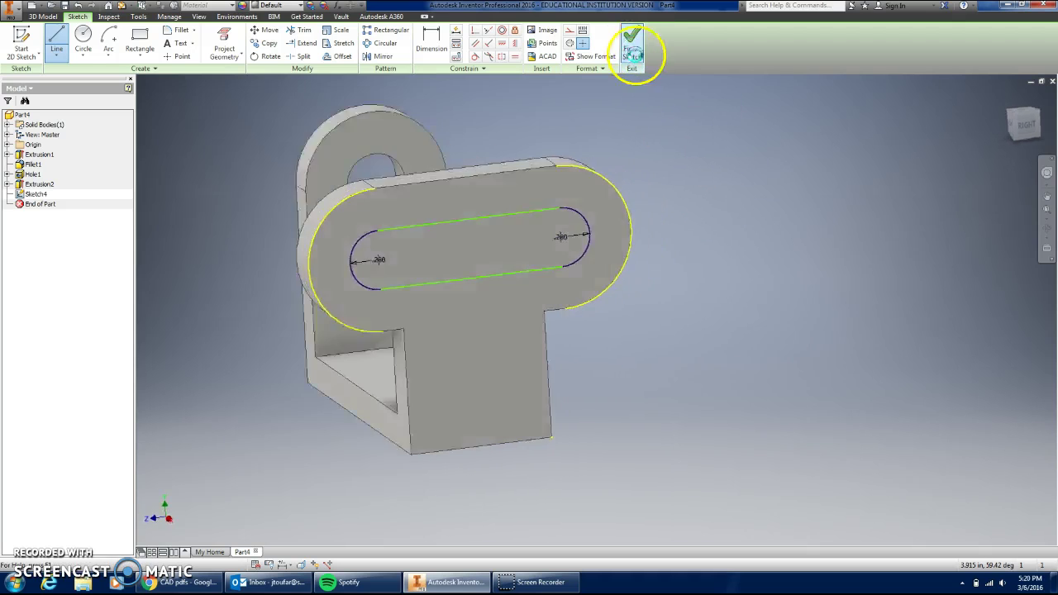
Step: Cut the slot profile .38 in inward through the widened upright
click(58, 37)
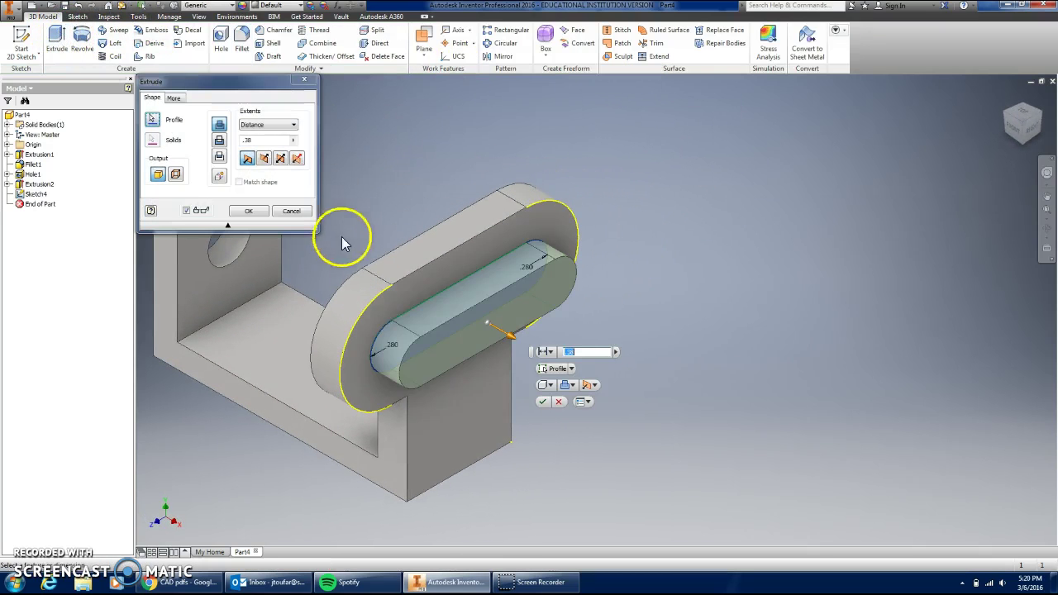
click(221, 140)
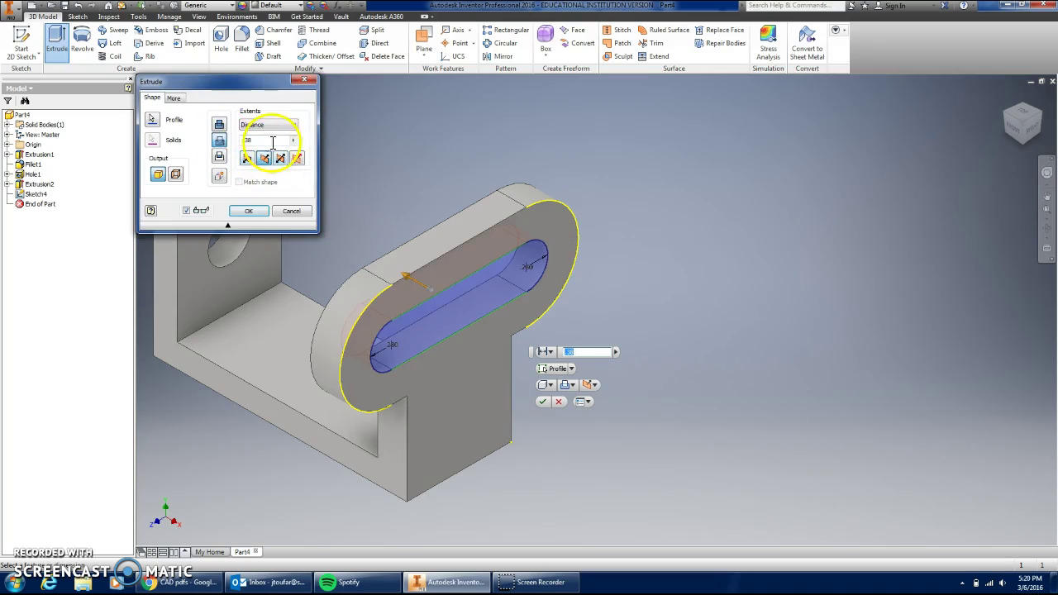
click(252, 211)
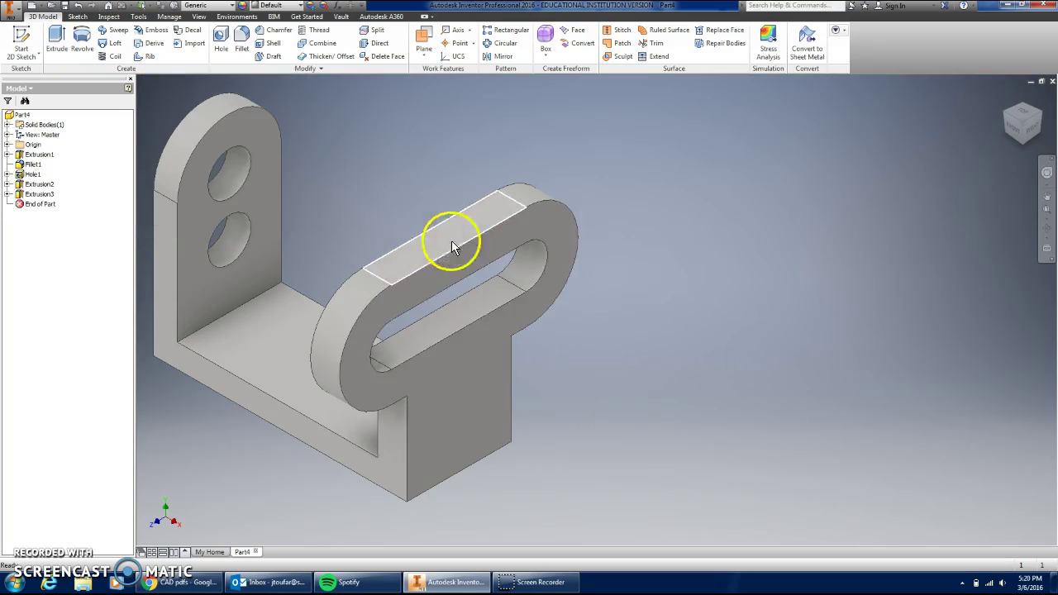
Step: Check the fillet radii in the Problem 2-21 drawing and fillet both inside corners between base and uprights at .25 in
click(182, 581)
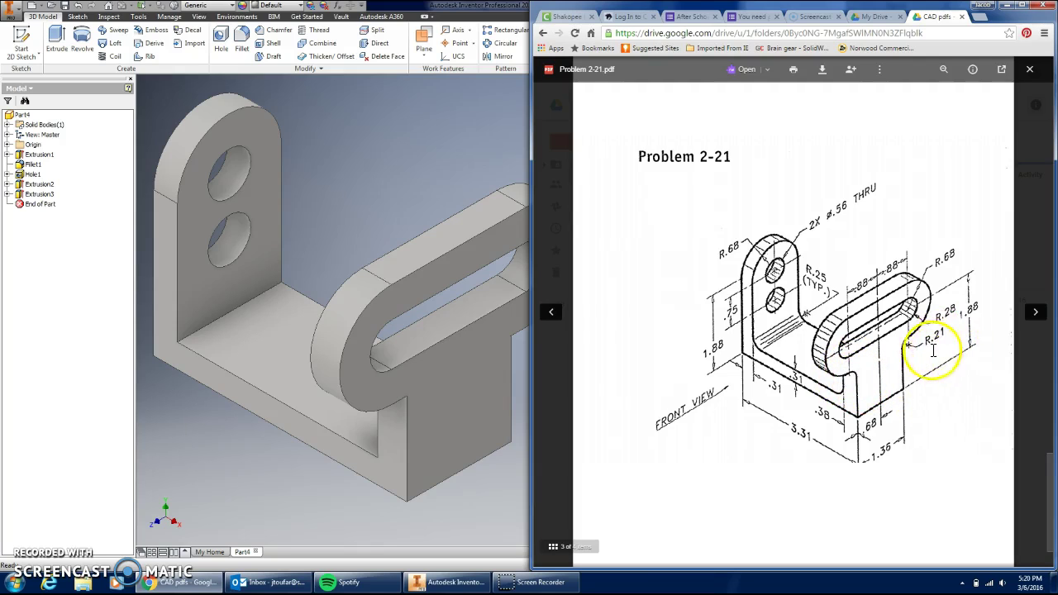
click(434, 506)
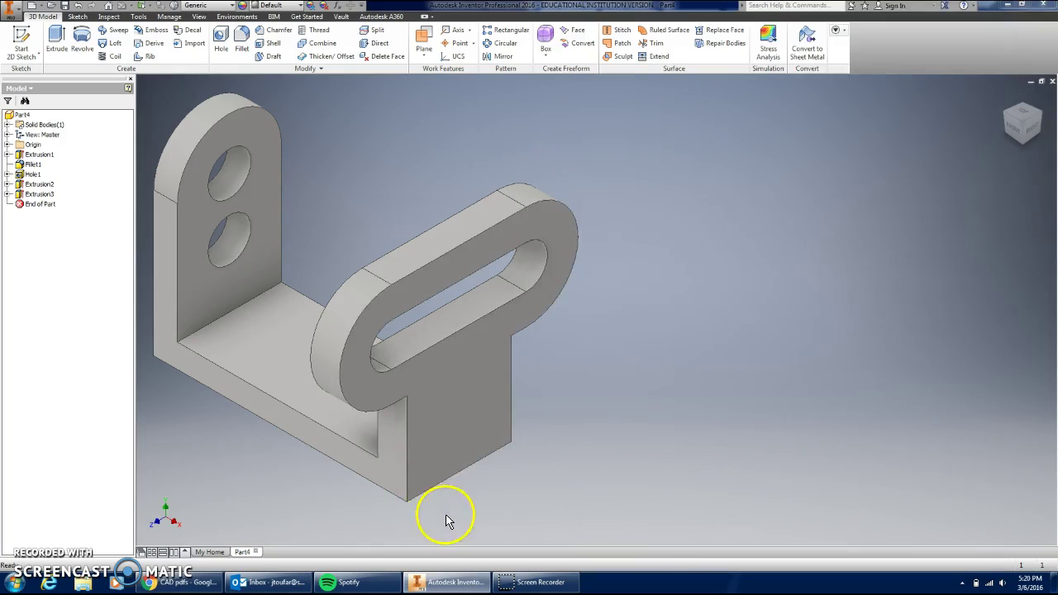
click(242, 37)
click(170, 102)
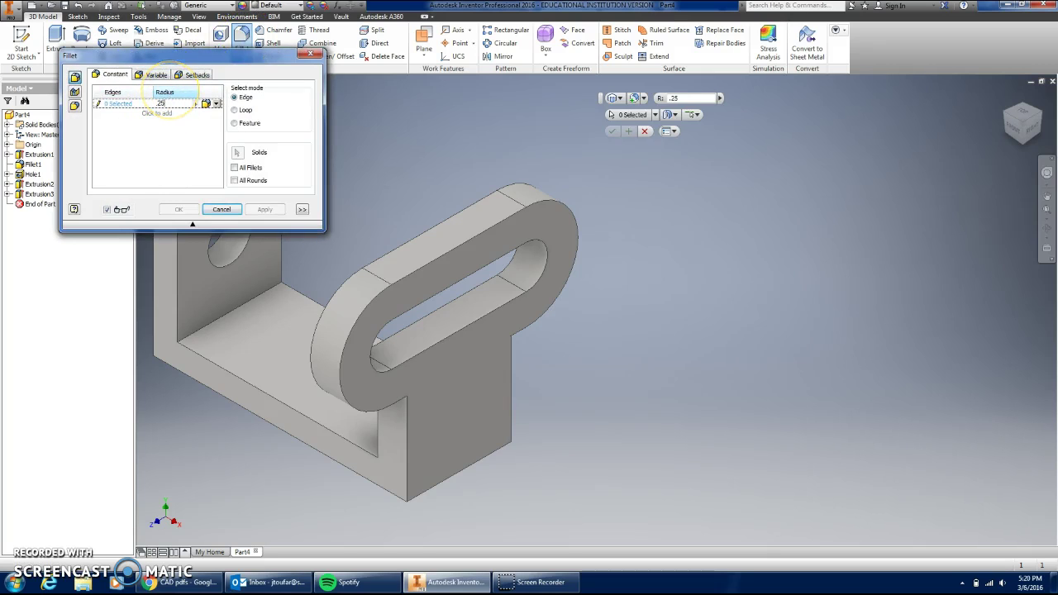
click(223, 297)
click(233, 321)
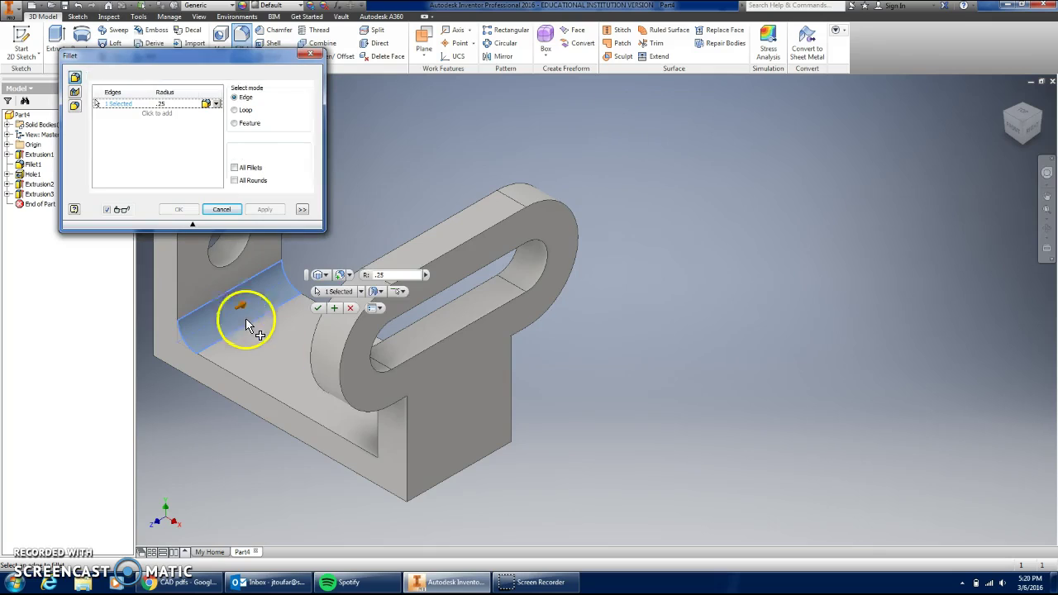
click(391, 454)
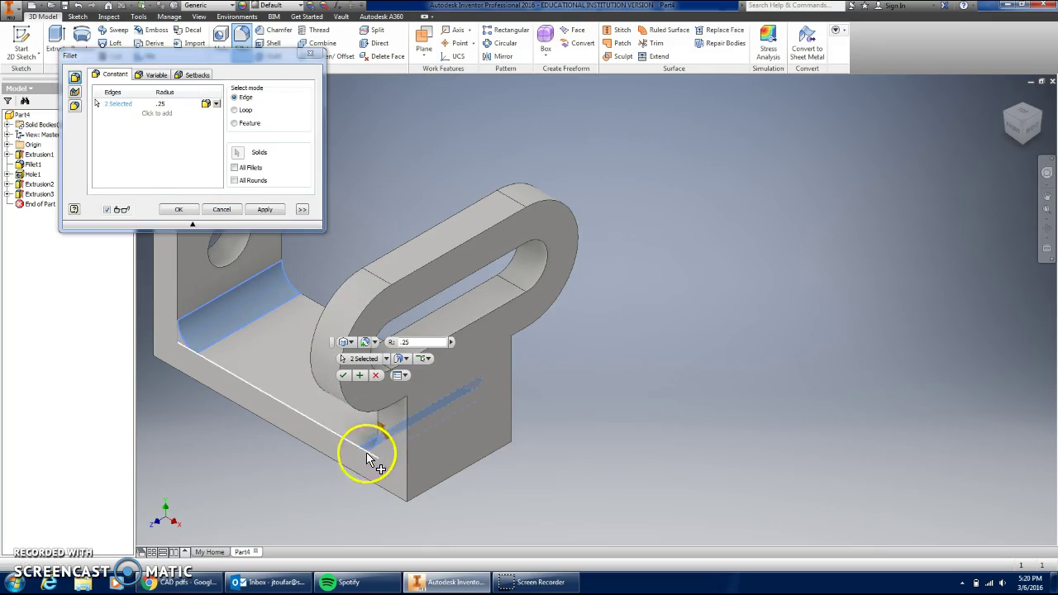
click(265, 209)
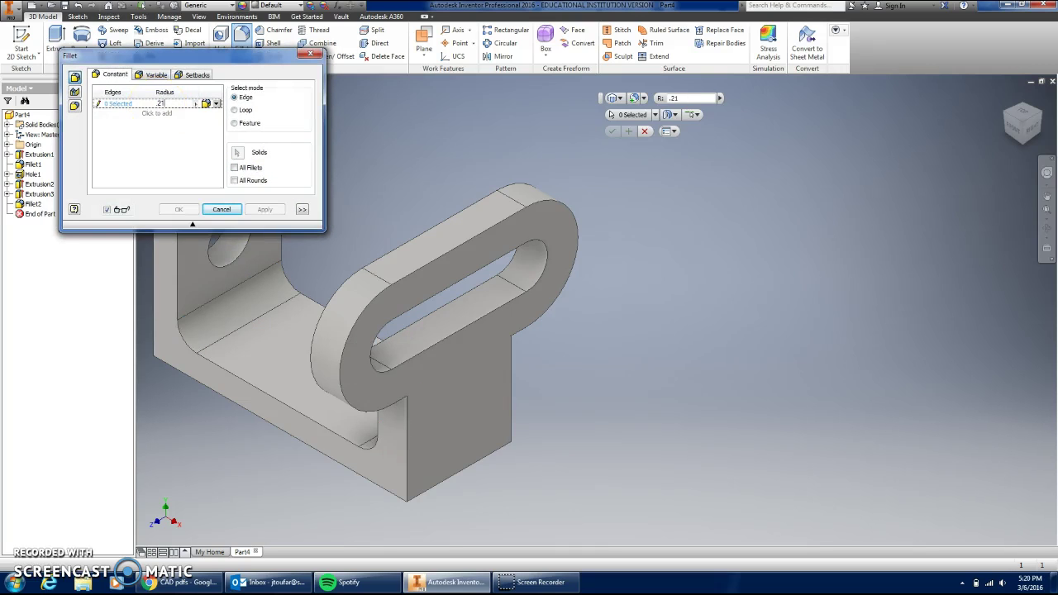
Step: Fillet the two corners where the slotted rounded end meets the narrower upright with a .21 in radius
click(402, 393)
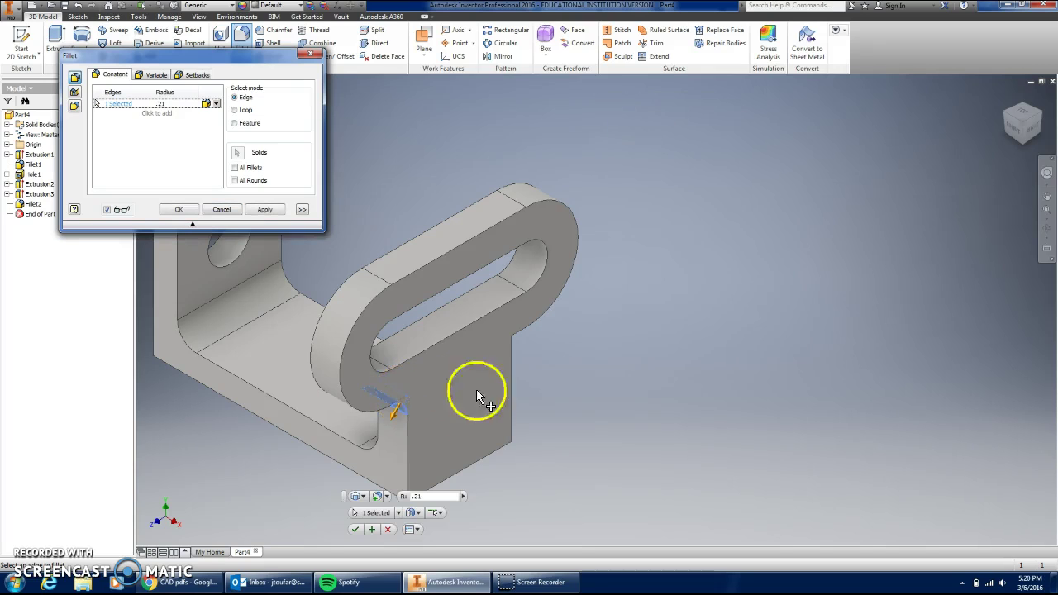
click(502, 332)
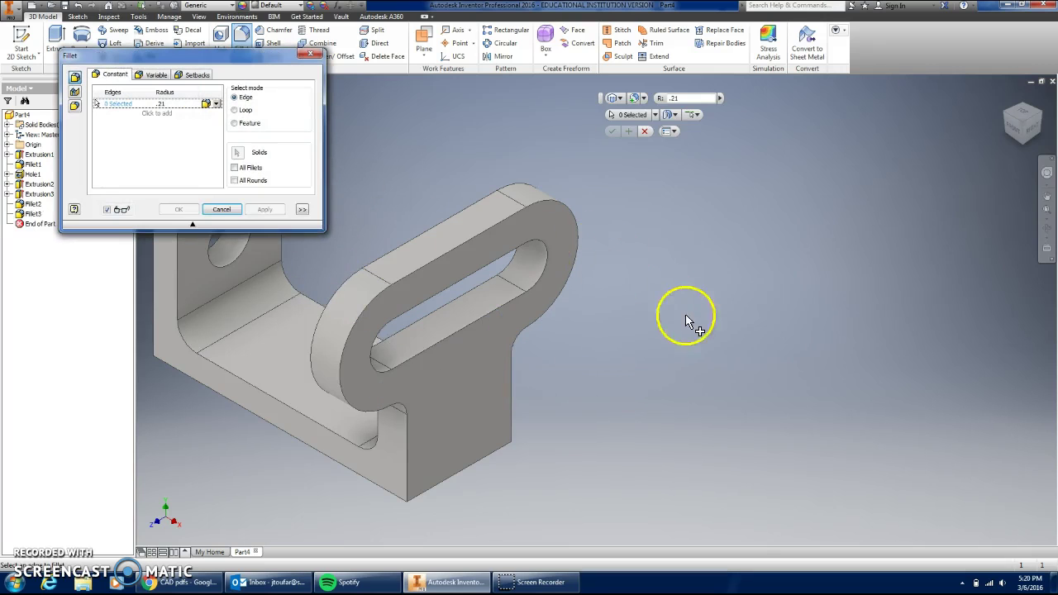
click(314, 55)
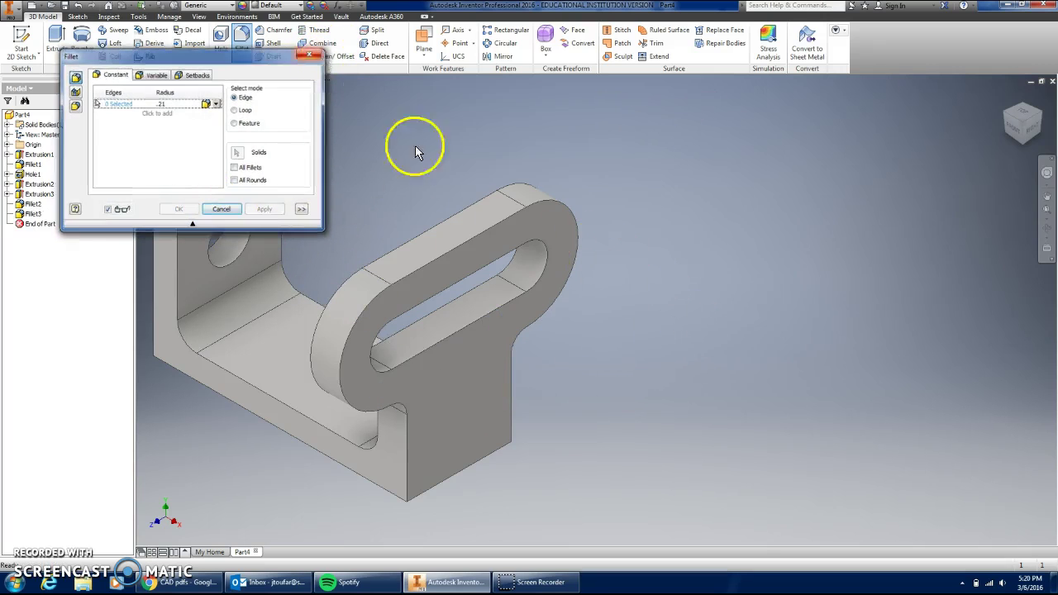
Step: Show the whole bracket in the Shaded visual style and compare it with the Problem 2-21 drawing
key(F6)
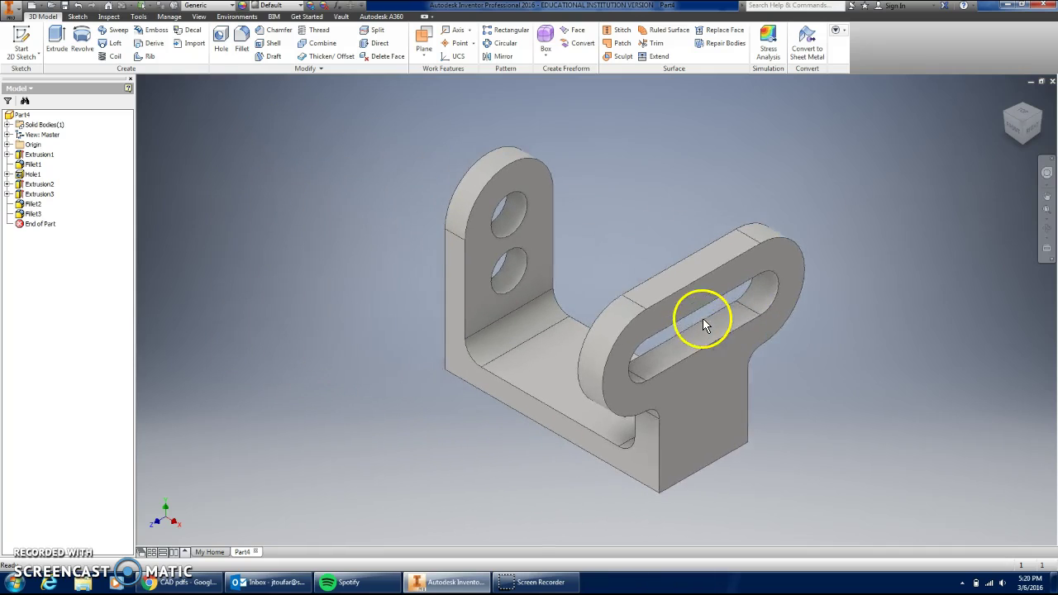
click(199, 16)
click(137, 62)
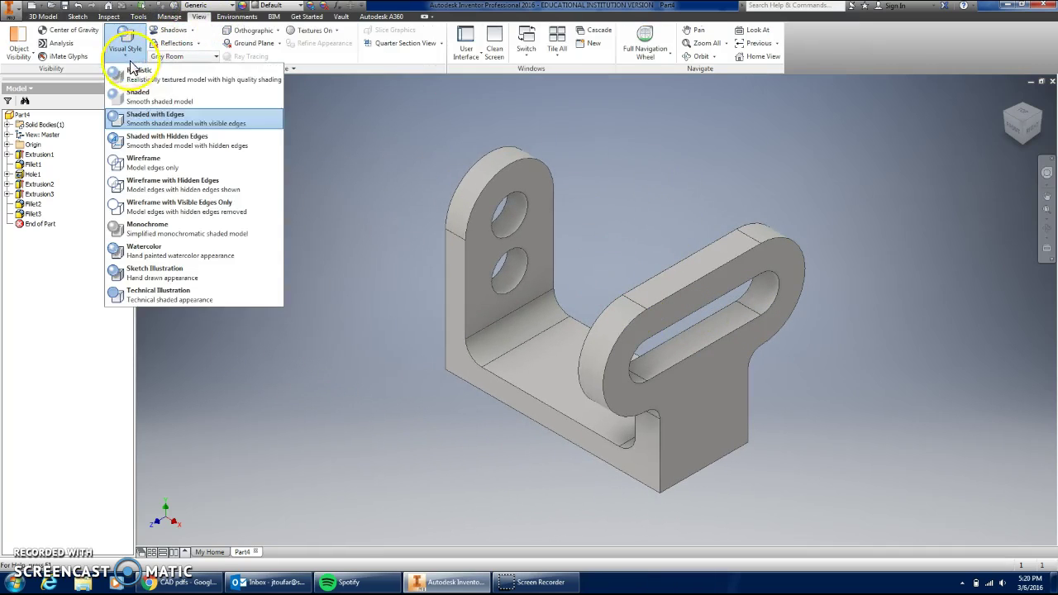
click(133, 101)
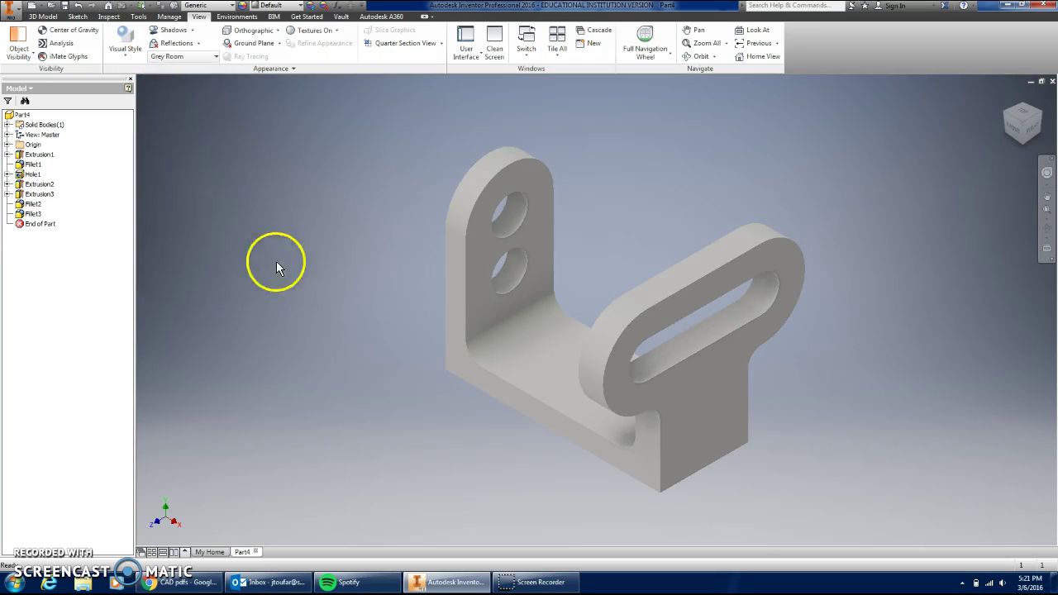
middle_drag(396, 265, 123, 229)
click(180, 582)
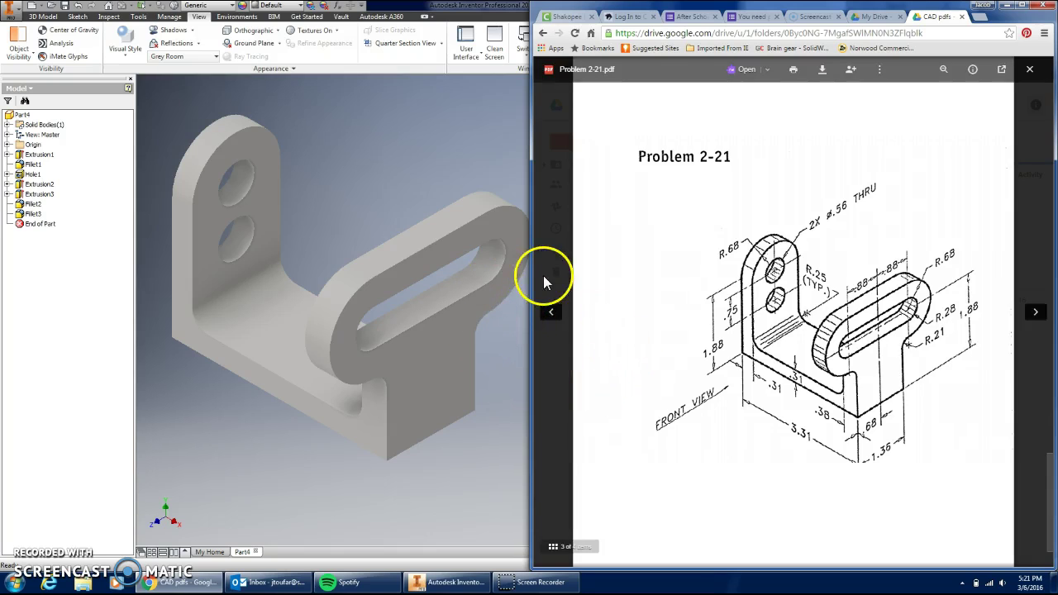
click(458, 173)
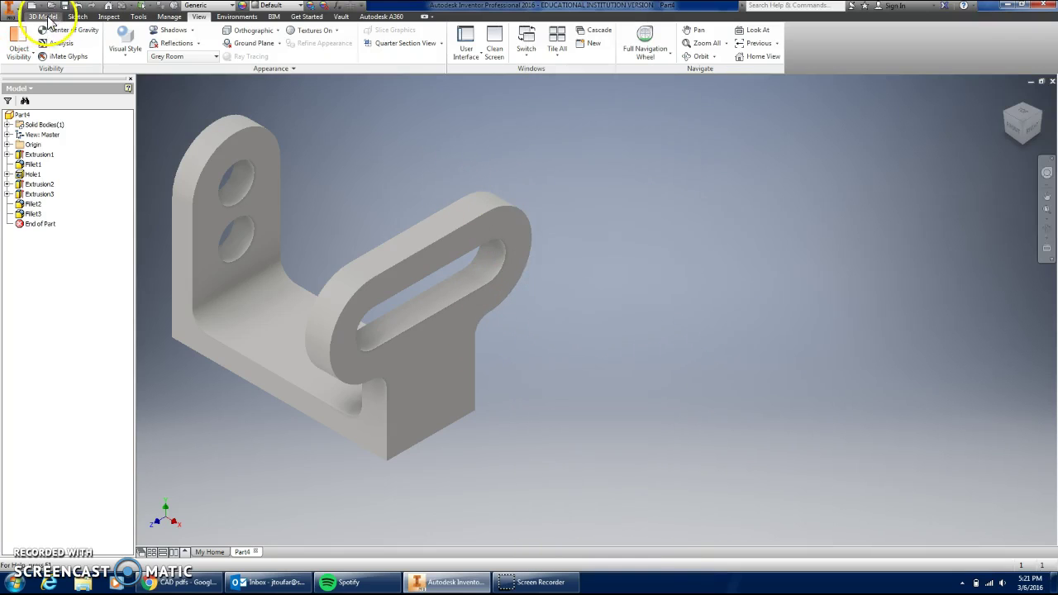
Step: Save the part as an Inventor part file named 2-21 JT in the CAD Problems JT folder
click(12, 14)
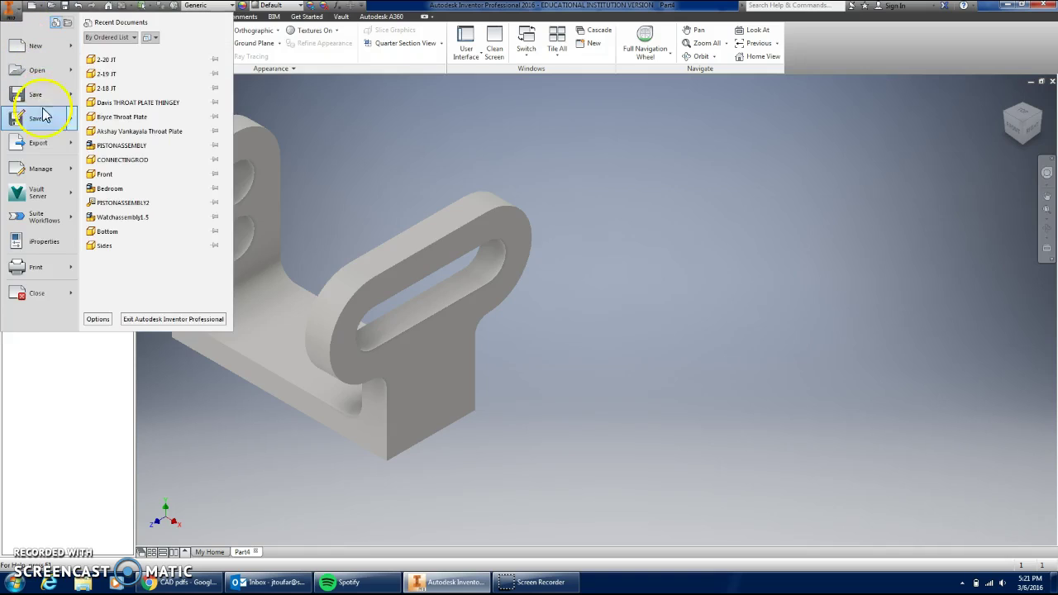
click(46, 118)
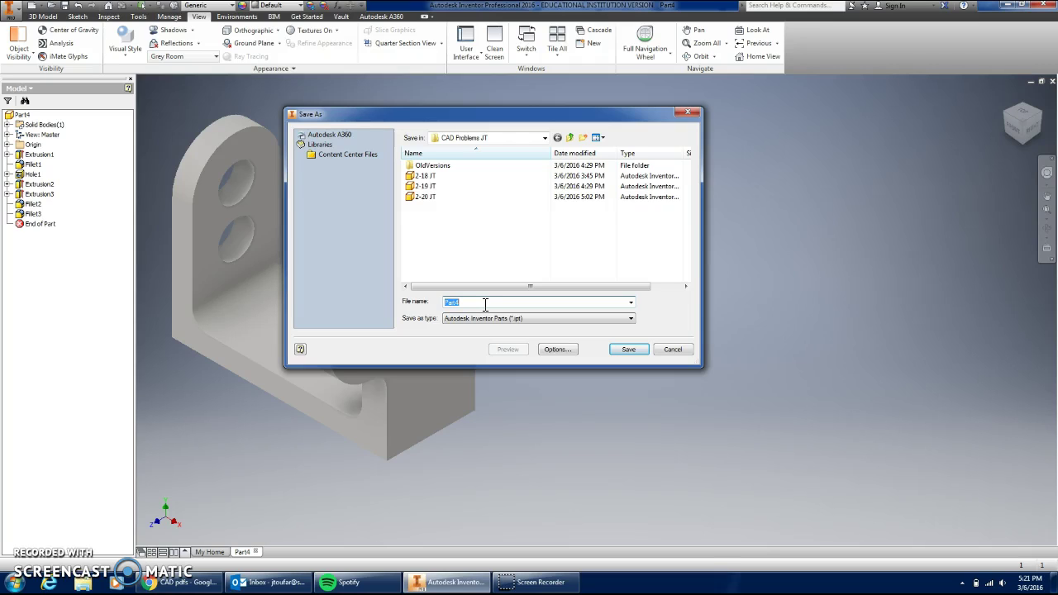
text(2)
key(BackSpace)
key(BackSpace)
text(-)
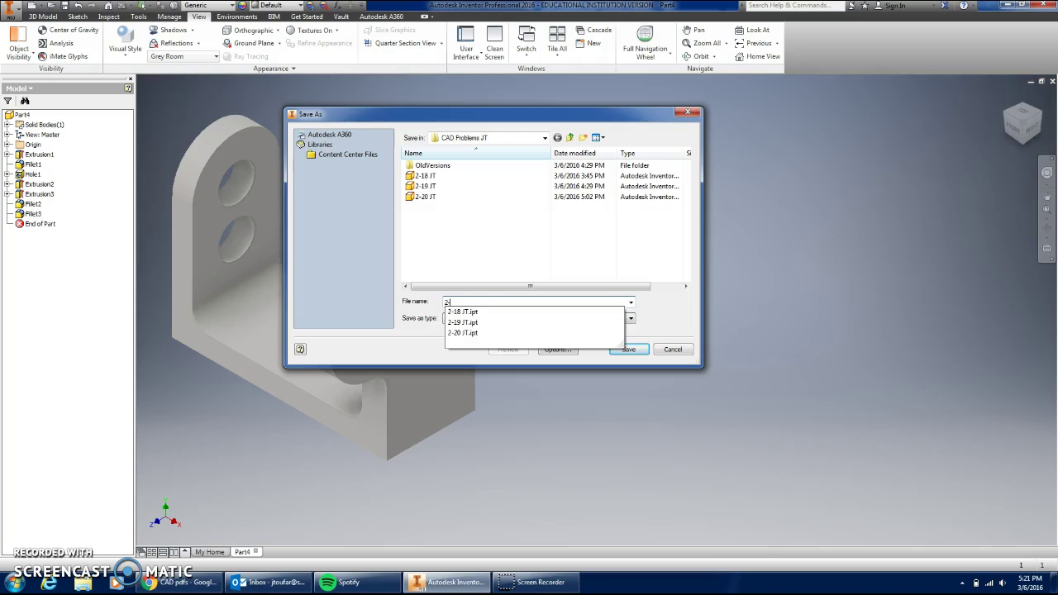
text(21)
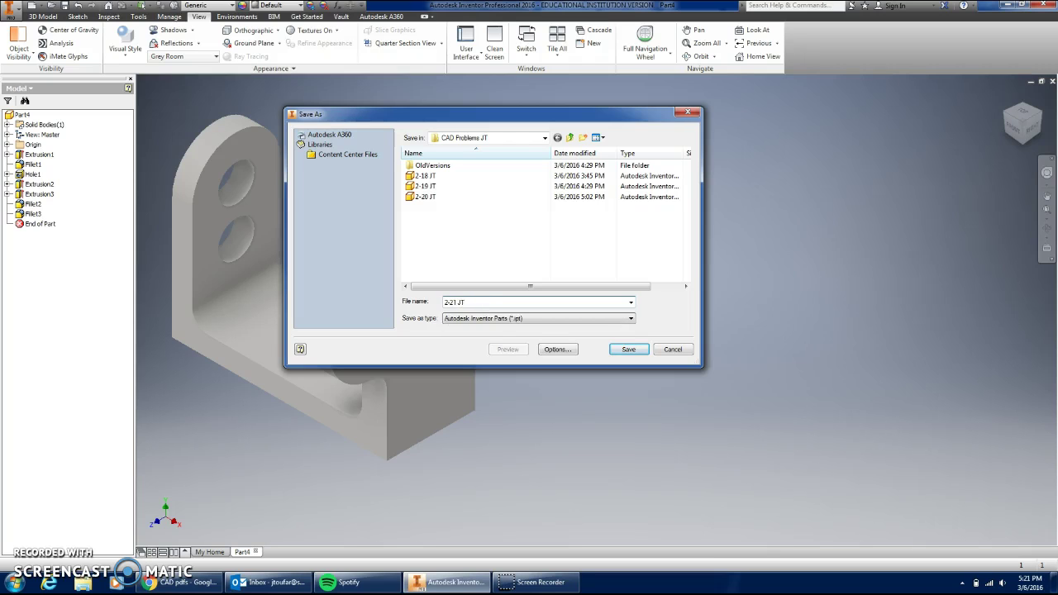
text( JT)
click(626, 350)
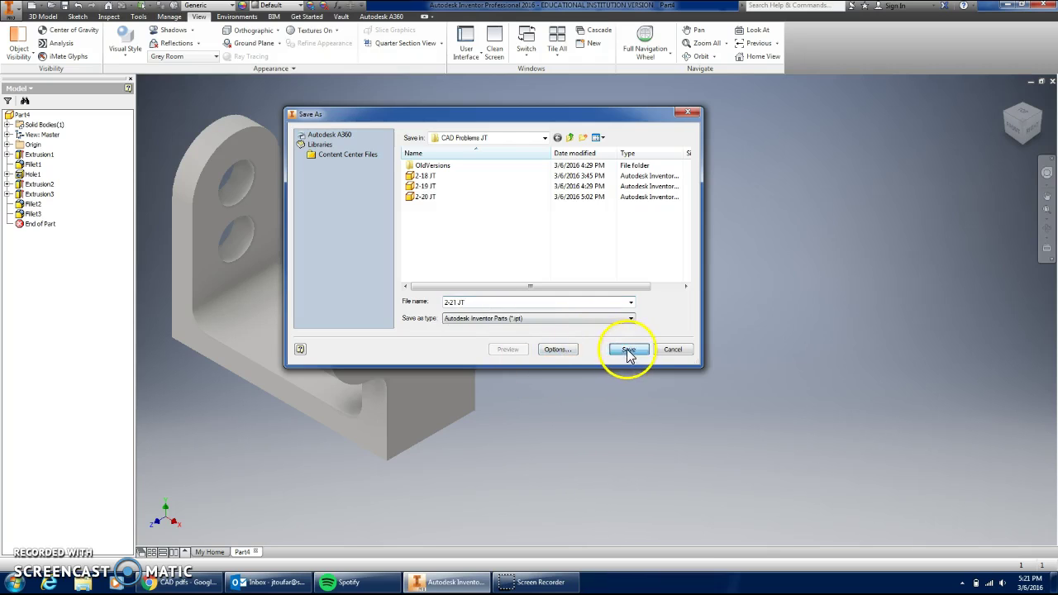